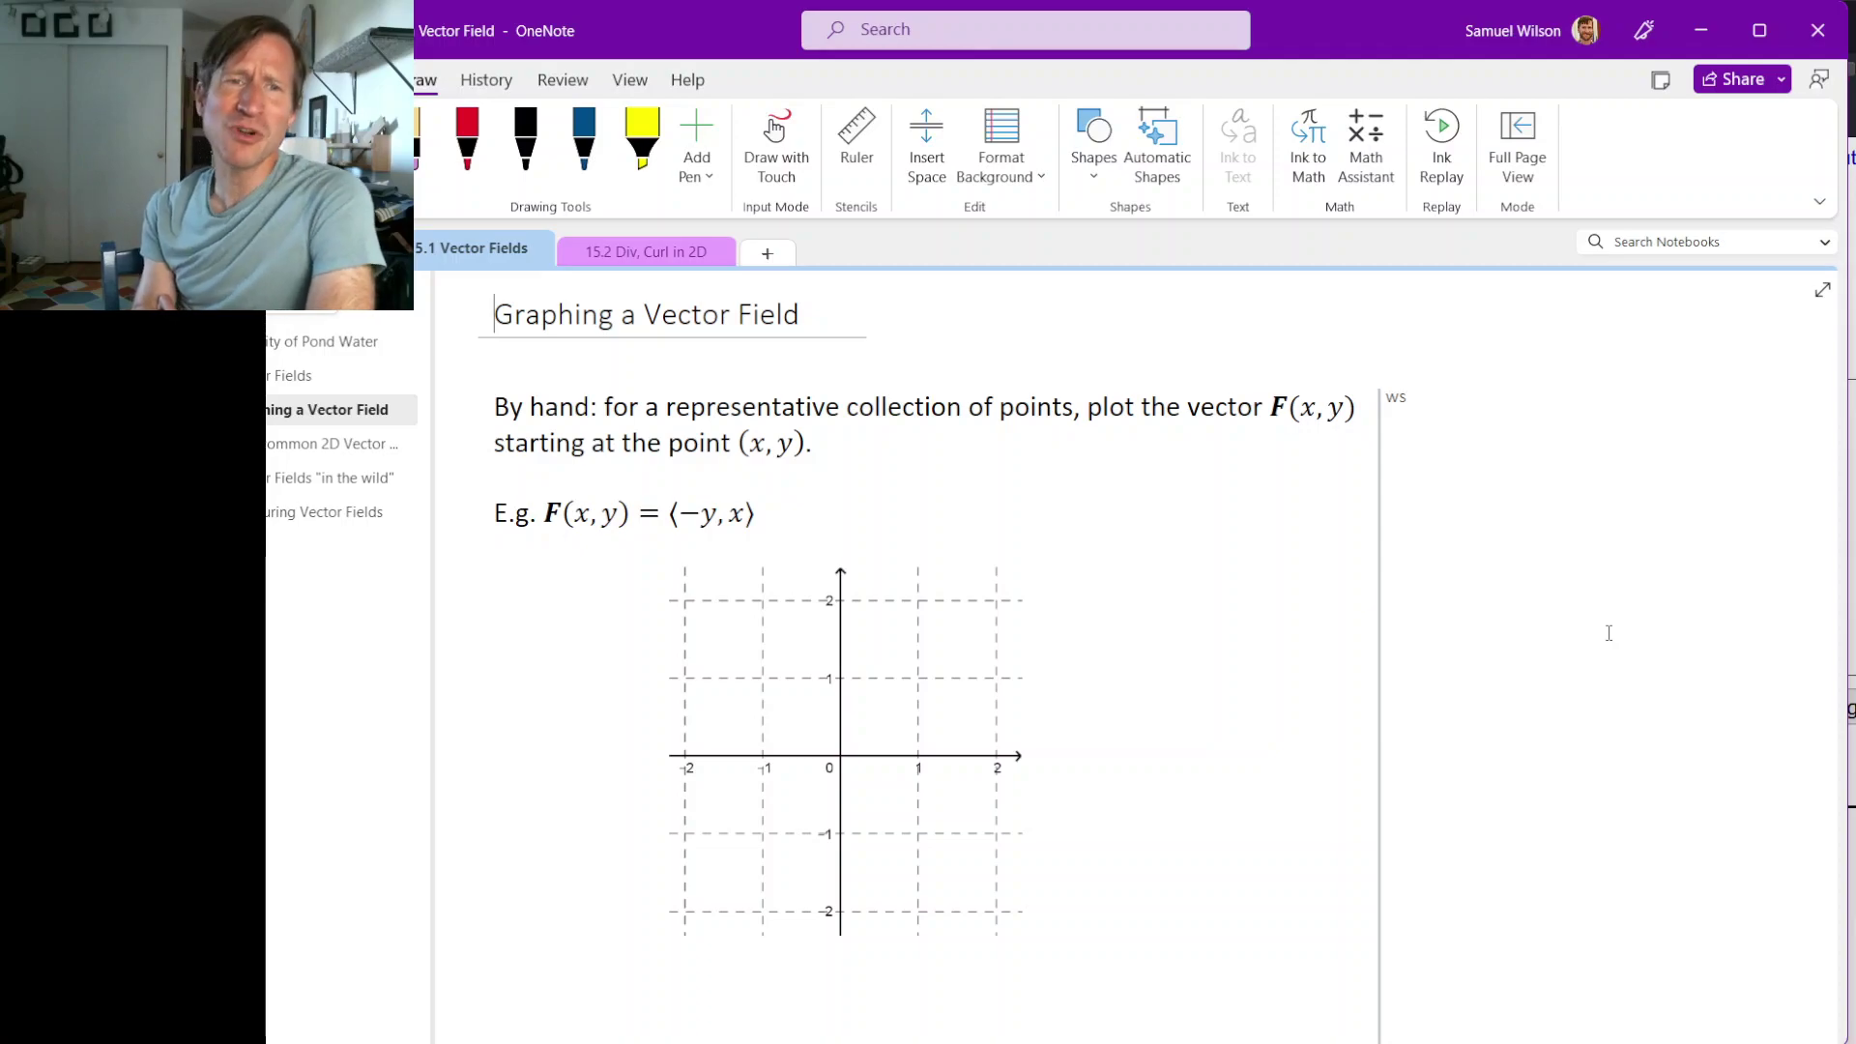
On the Pond Water page, circle an upper-left arrow in black ink, then return to Graphing a Vector Field.
left_click(345, 345)
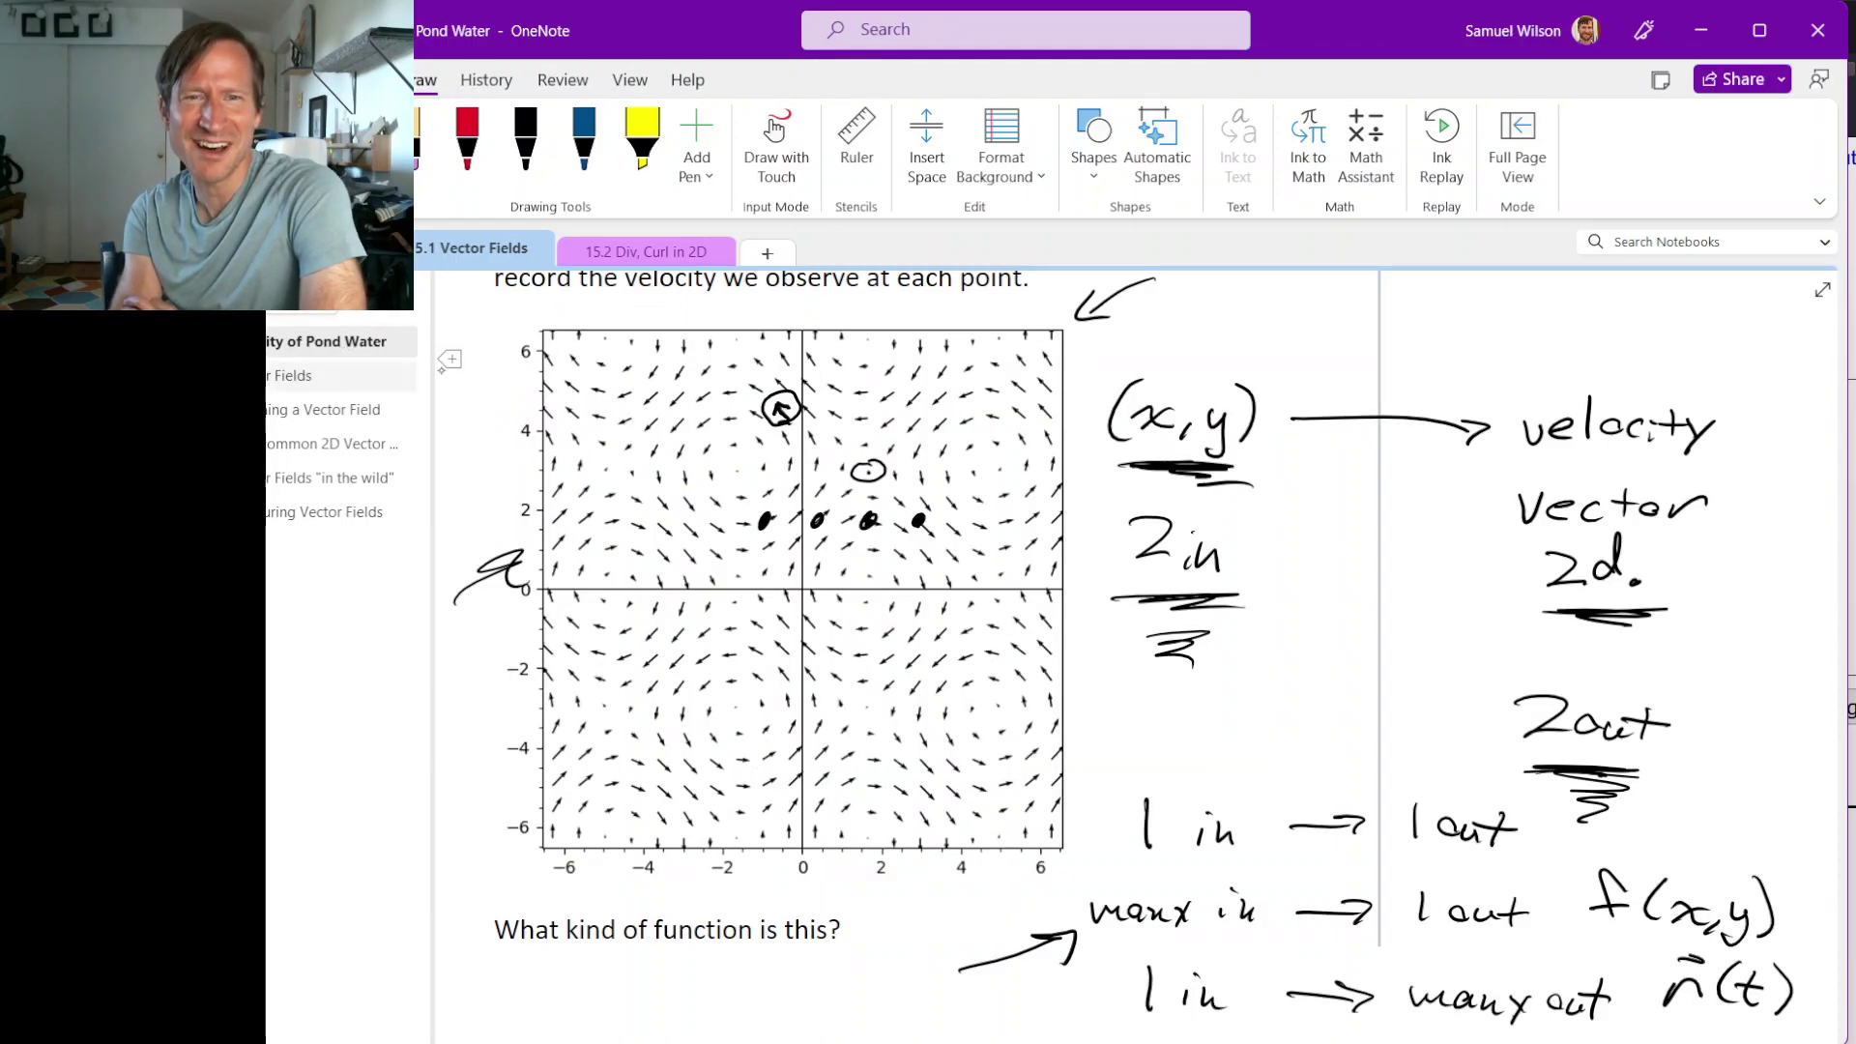
left_click(526, 140)
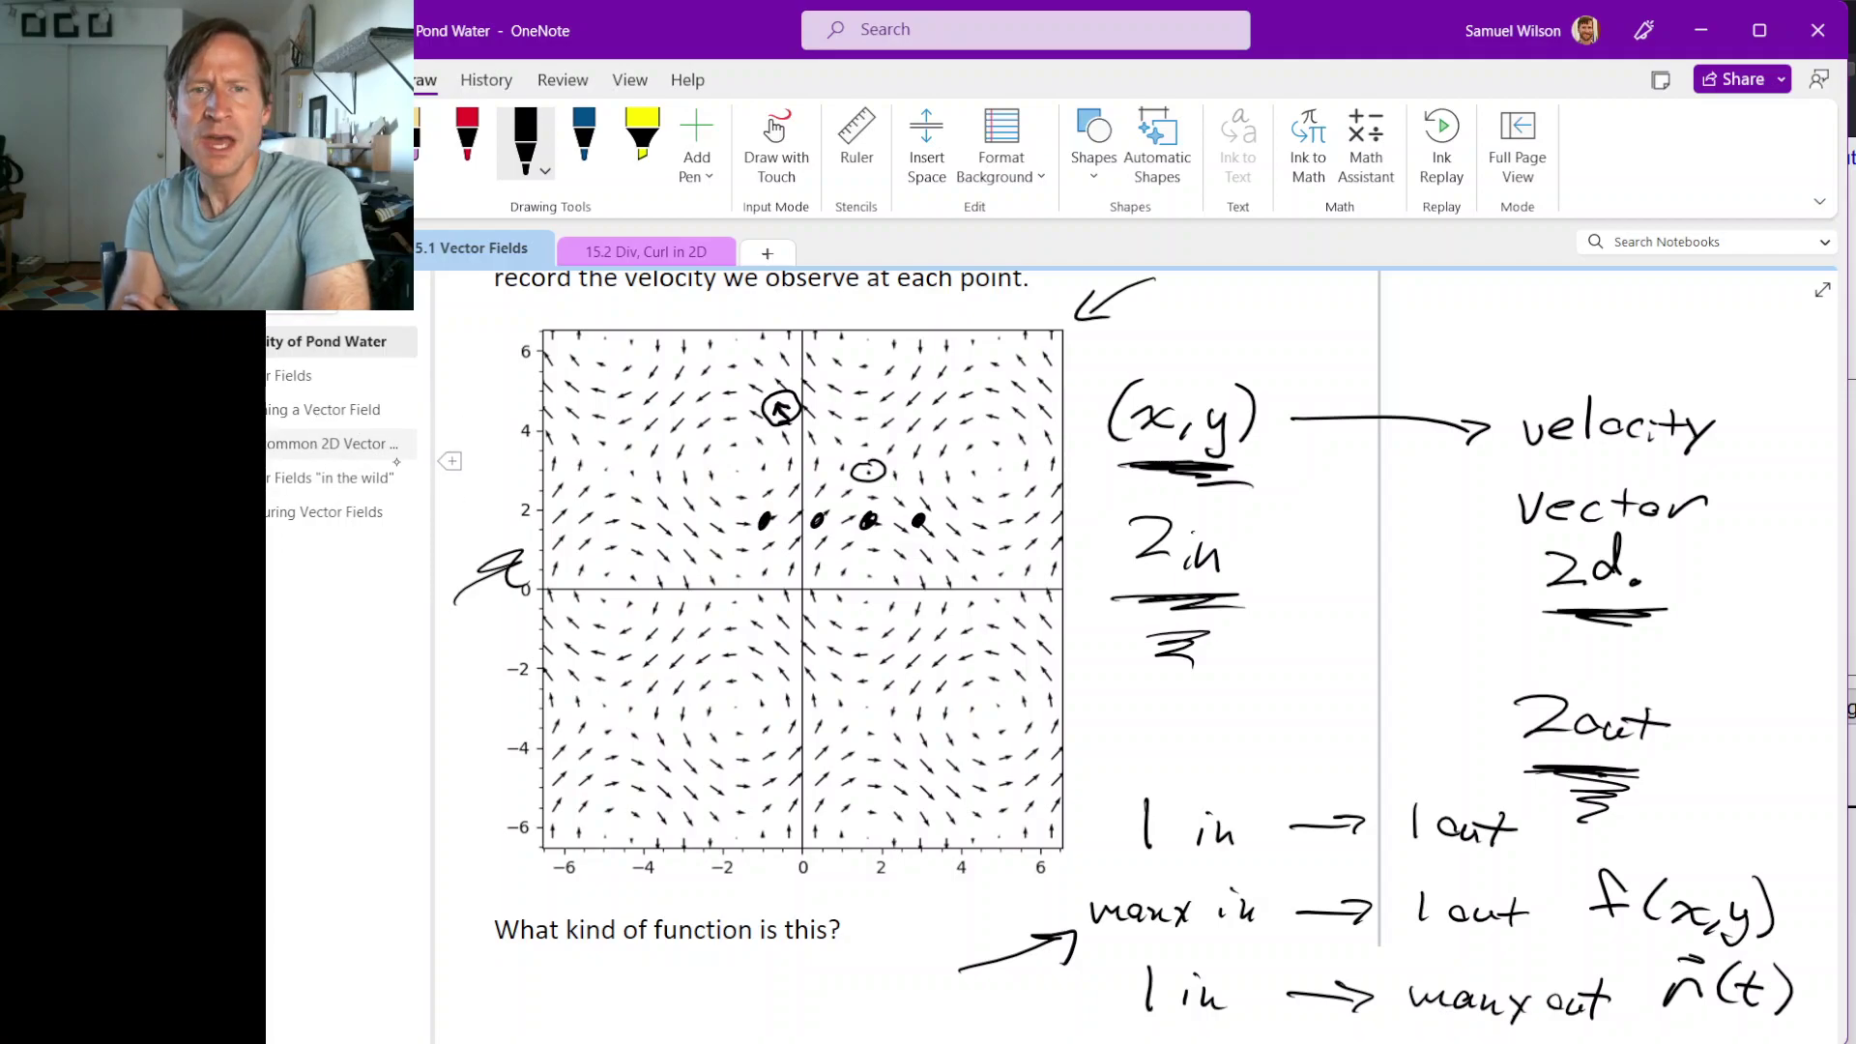
mouse_move(690, 414)
left_mouse_down()
mouse_move(659, 420)
mouse_move(682, 452)
mouse_move(690, 415)
left_mouse_up()
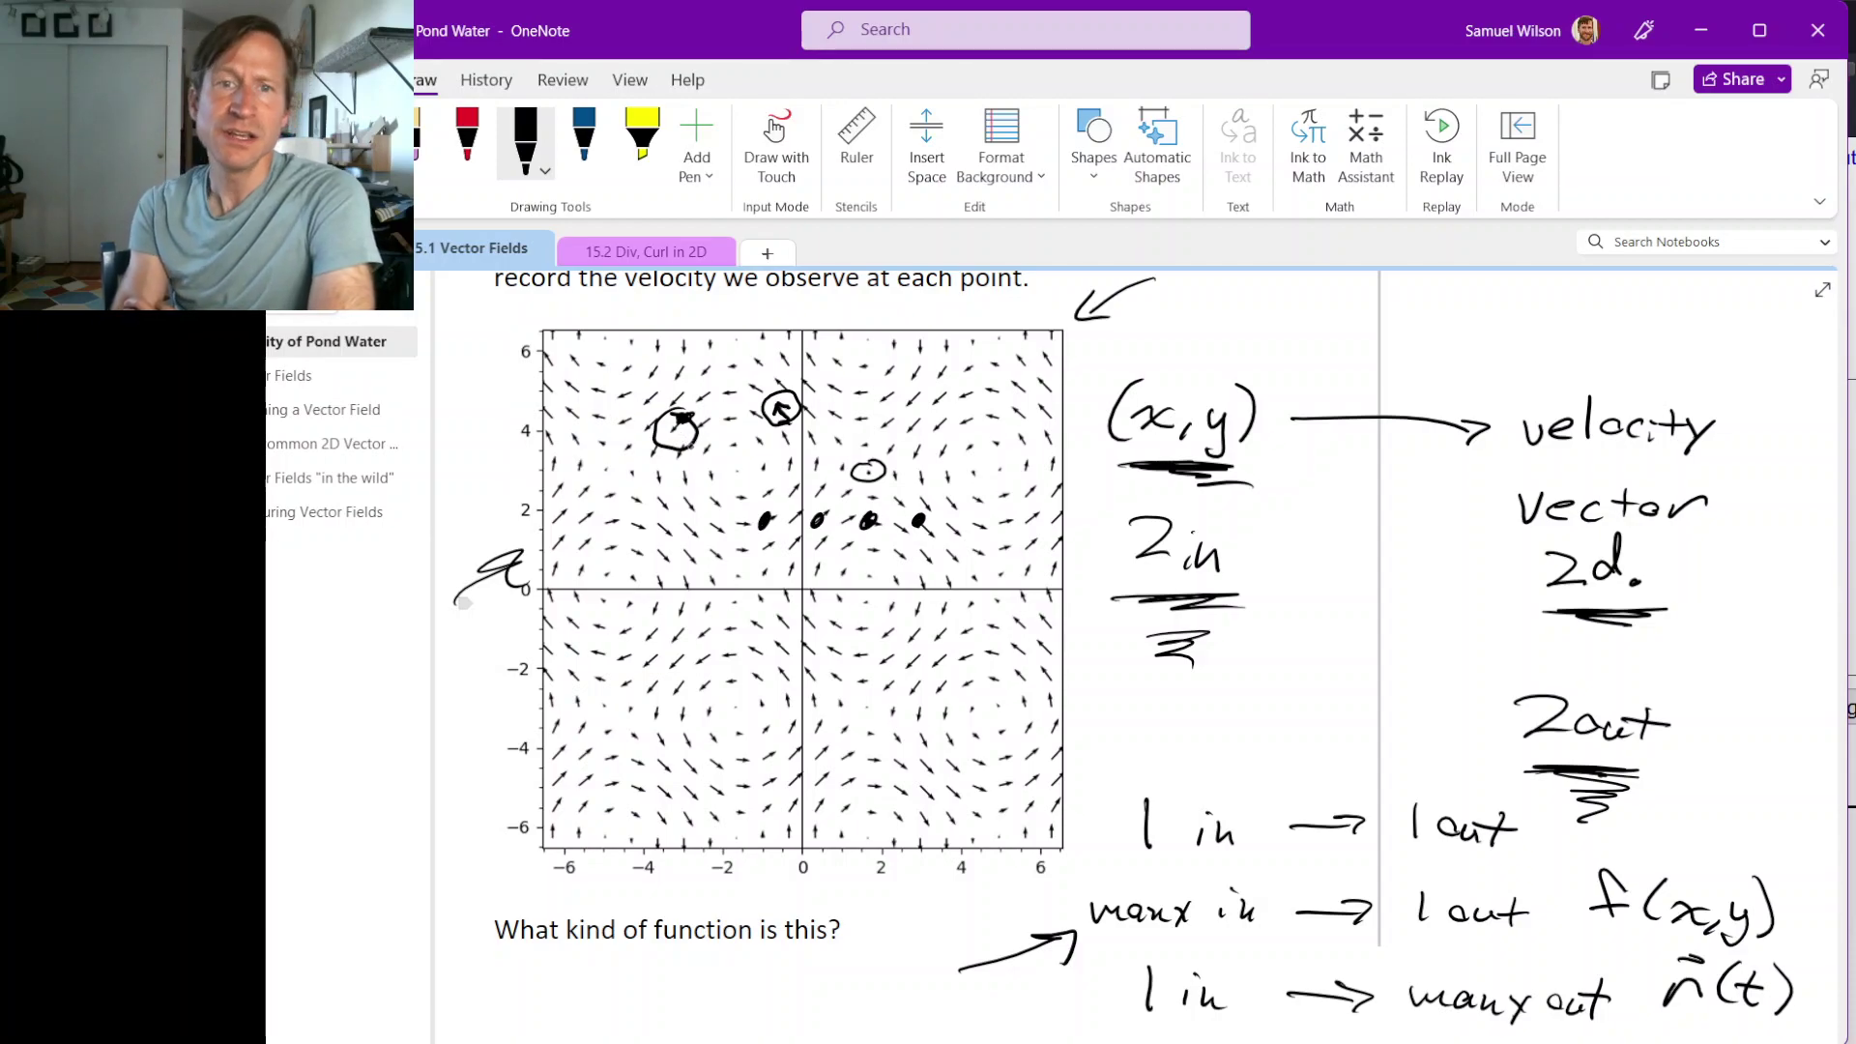
left_click(272, 416)
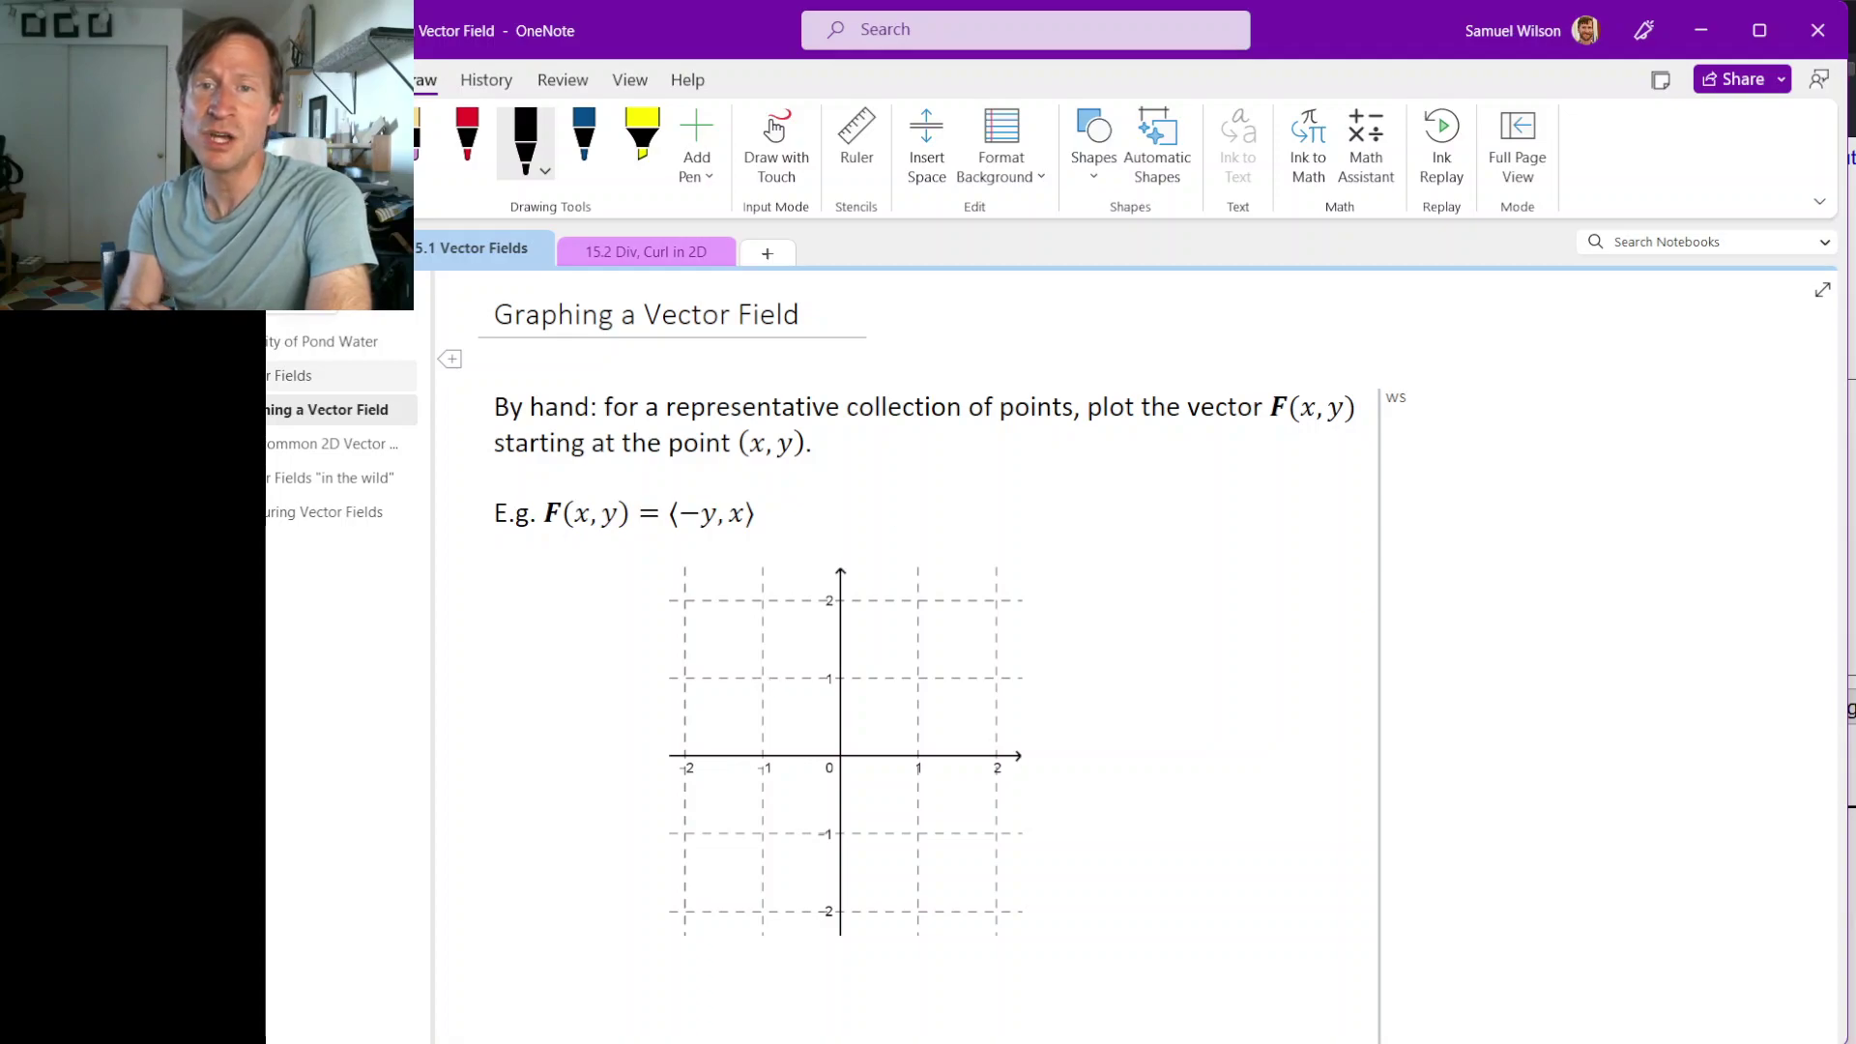
Underline F(x,y), (x,y) and ⟨−y,x⟩, and dot the points (−2,2) and the origin on the grid.
left_click_drag(1273, 435, 1352, 436)
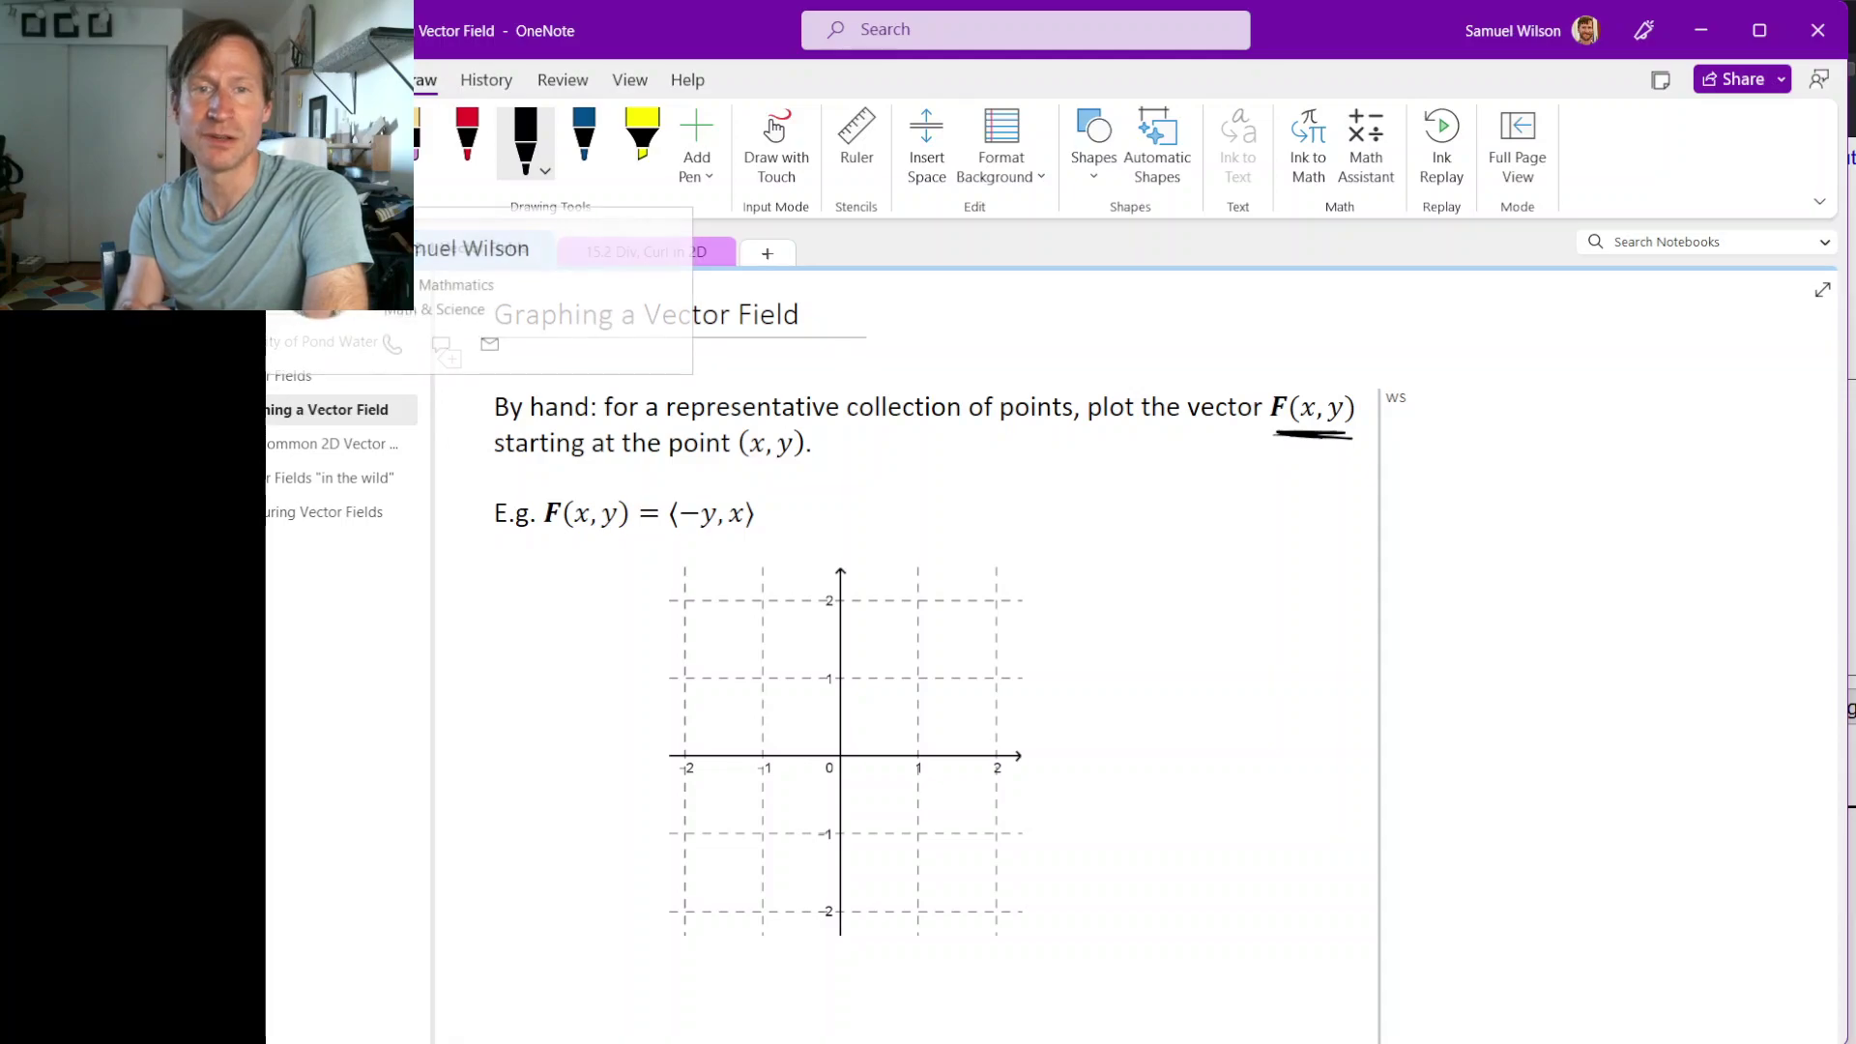
mouse_move(761, 470)
left_mouse_down()
mouse_move(798, 469)
mouse_move(742, 468)
left_mouse_up()
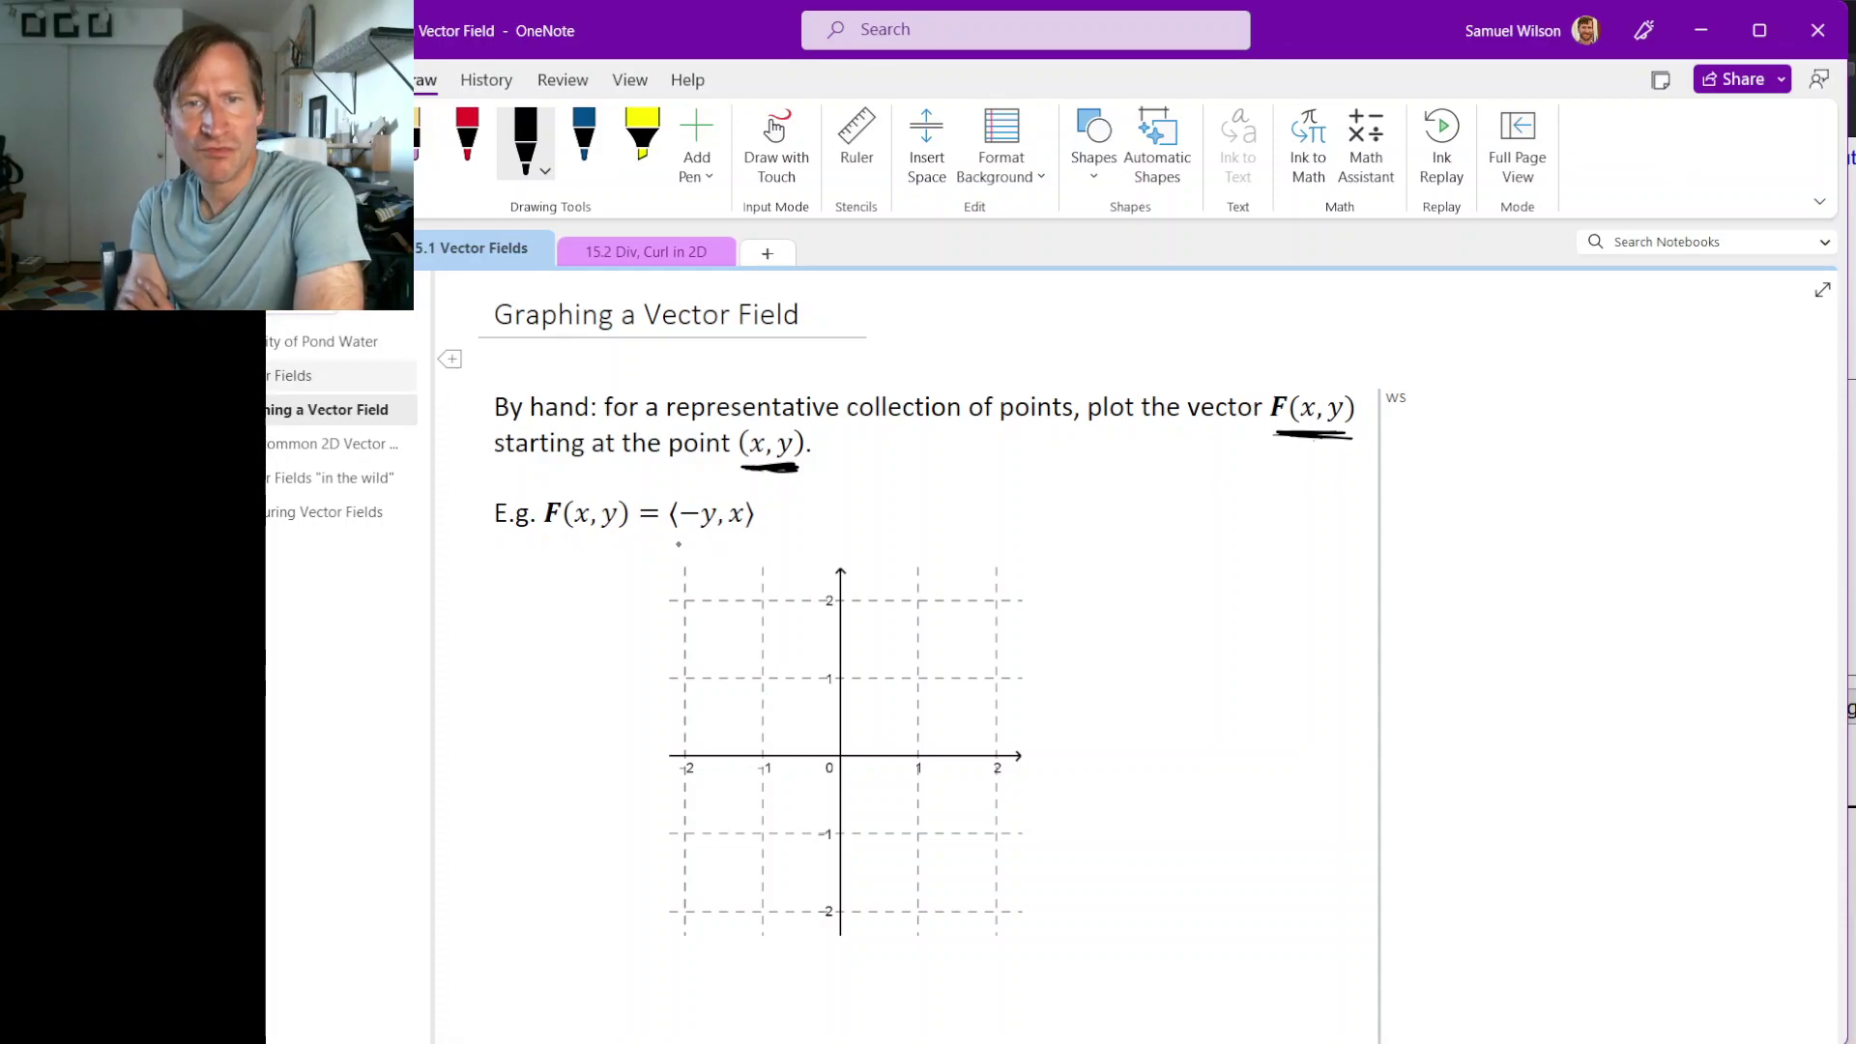
left_click_drag(660, 537, 764, 533)
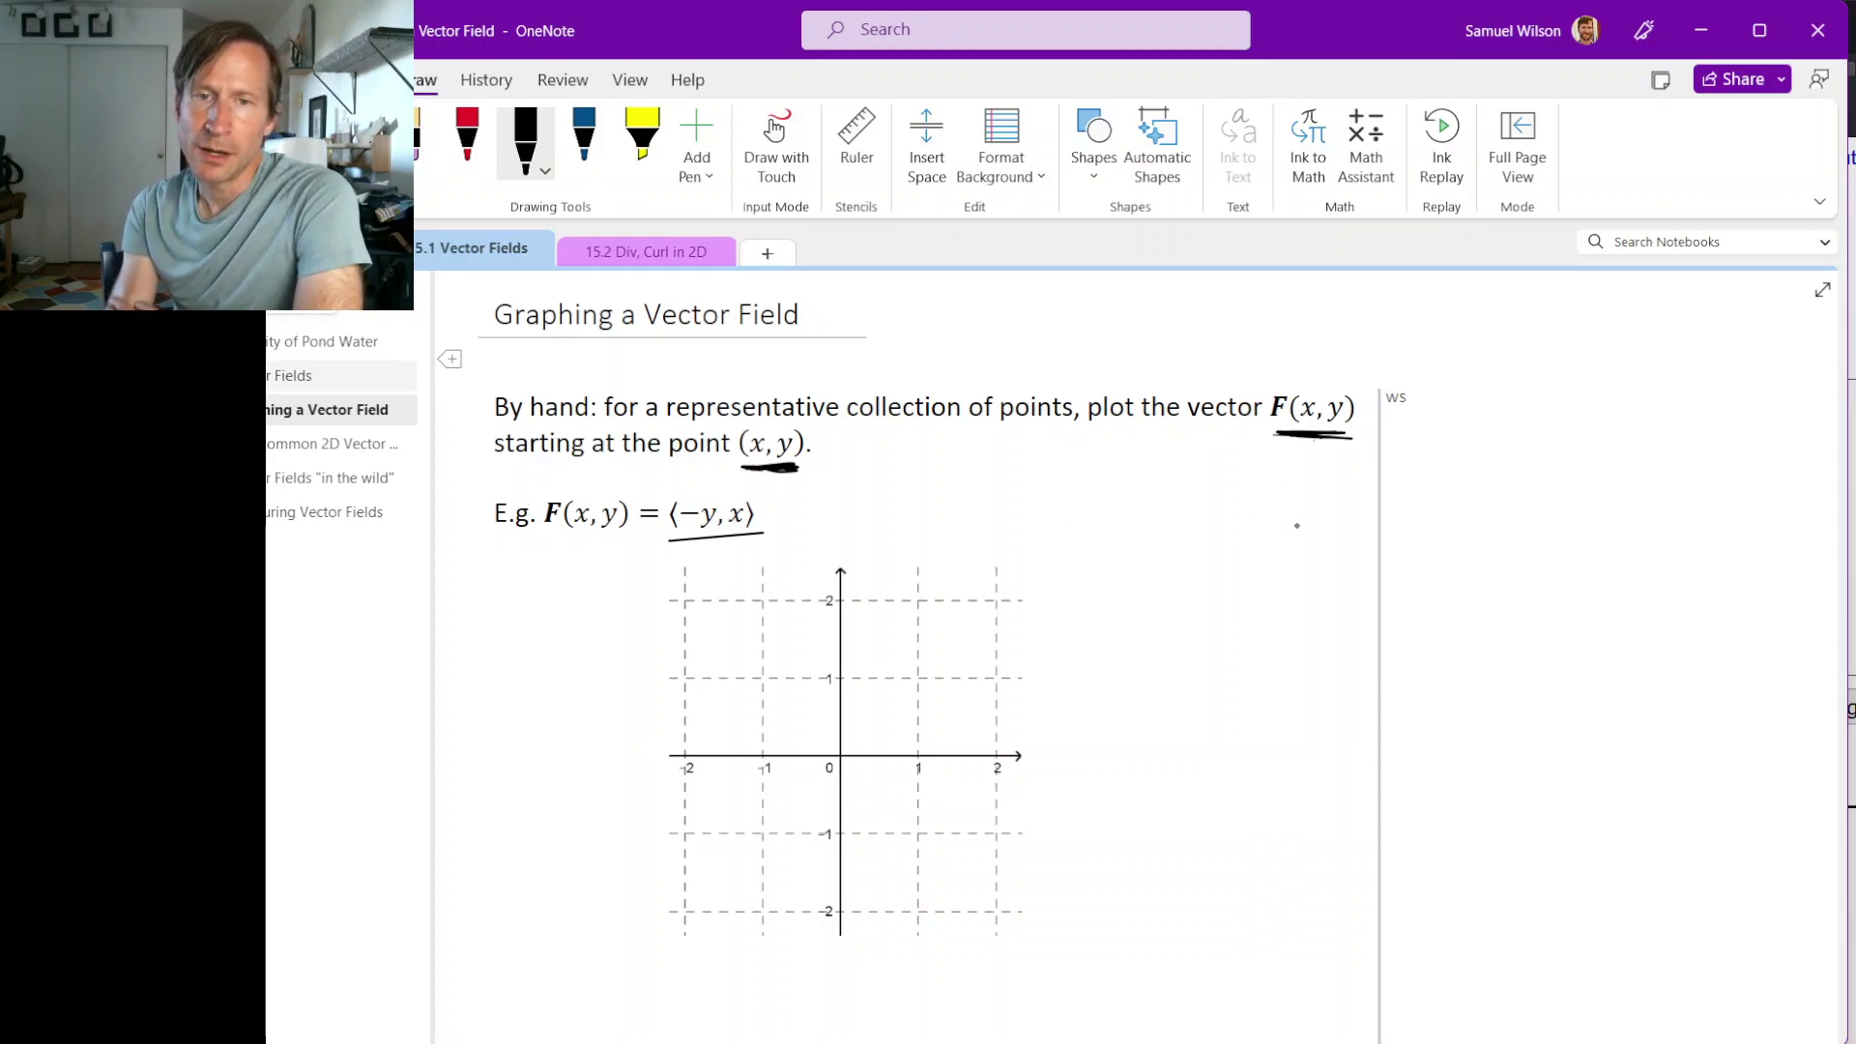
left_click(685, 597)
left_click(840, 754)
Handwrite "(0,0) ↦" to the right of the definition to start the table.
left_click_drag(1220, 482, 1232, 518)
mouse_move(1270, 476)
left_mouse_down()
mouse_move(1249, 483)
mouse_move(1270, 478)
left_mouse_up()
mouse_move(1284, 466)
left_mouse_down()
mouse_move(1295, 483)
mouse_move(1274, 505)
left_mouse_up()
left_click_drag(1171, 459, 1181, 507)
mouse_move(1342, 468)
left_mouse_down()
mouse_move(1344, 495)
mouse_move(1462, 484)
mouse_move(1550, 510)
mouse_move(1611, 483)
mouse_move(1627, 515)
mouse_move(1678, 475)
mouse_move(1686, 489)
left_mouse_up()
Finish the vector ⟨0,0⟩ and erase the stray dot at (−2,2).
mouse_move(1694, 474)
left_mouse_down()
mouse_move(1728, 491)
mouse_move(1694, 516)
left_mouse_up()
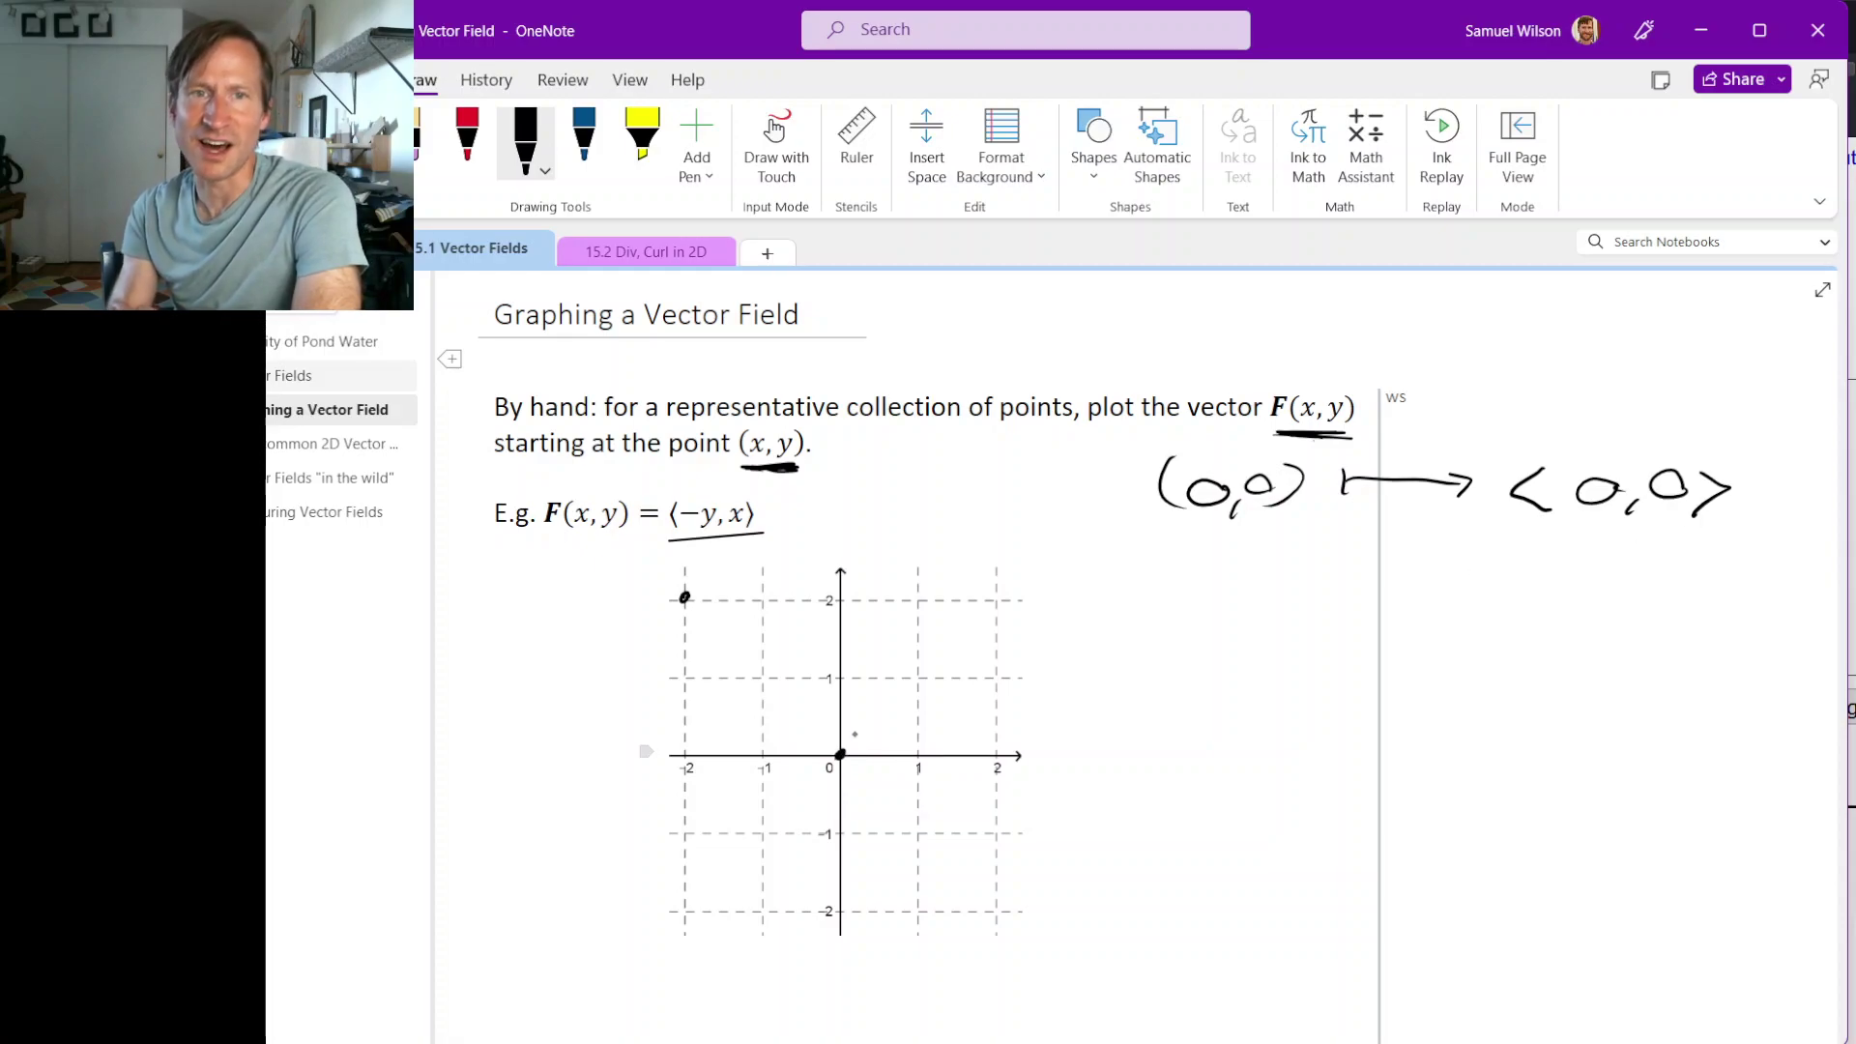
left_click(427, 135)
left_click(686, 598)
left_click(526, 137)
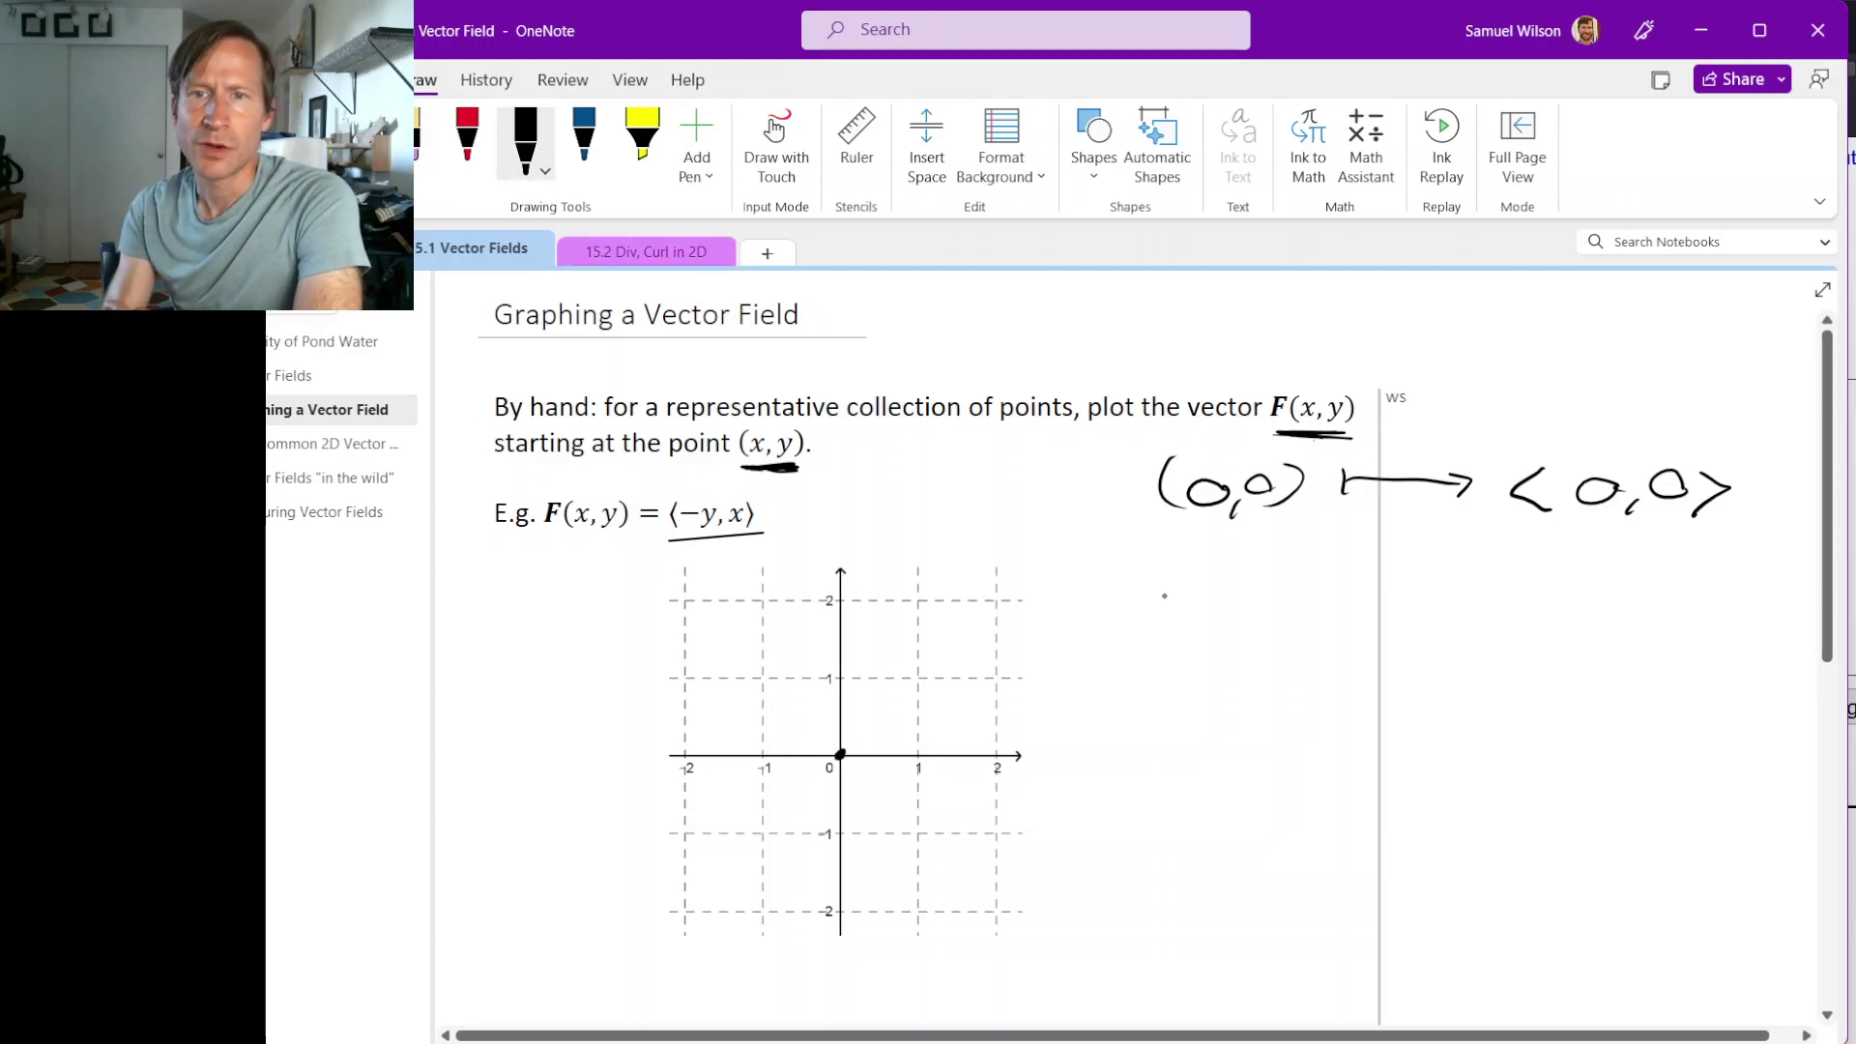
Write the second table row "(1,0) ↦ ⟨0,1⟩" below the first.
mouse_move(1181, 543)
left_mouse_down()
mouse_move(1174, 592)
mouse_move(1229, 597)
mouse_move(1281, 547)
mouse_move(1292, 585)
mouse_move(1348, 571)
left_mouse_up()
mouse_move(1351, 555)
left_mouse_down()
mouse_move(1473, 557)
mouse_move(1462, 574)
left_mouse_up()
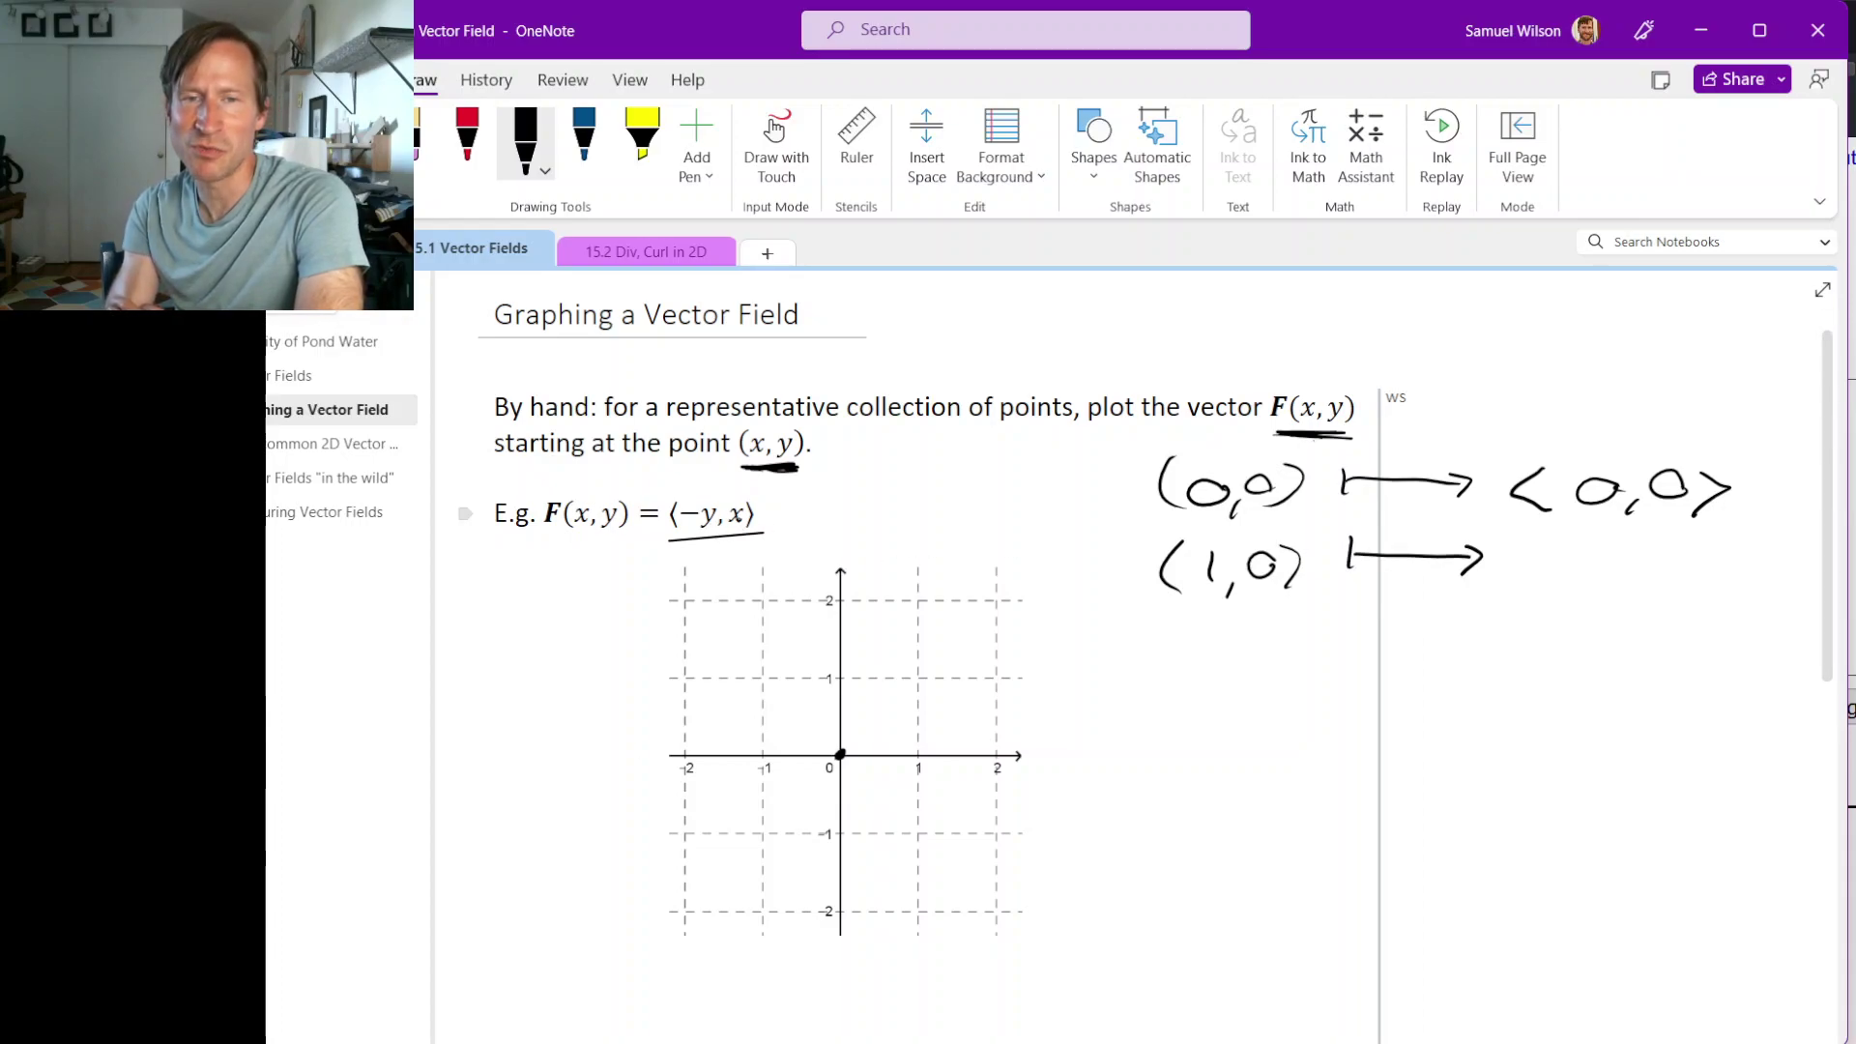
mouse_move(1547, 549)
left_mouse_down()
mouse_move(1508, 579)
mouse_move(1591, 587)
mouse_move(1605, 565)
mouse_move(1616, 607)
left_mouse_up()
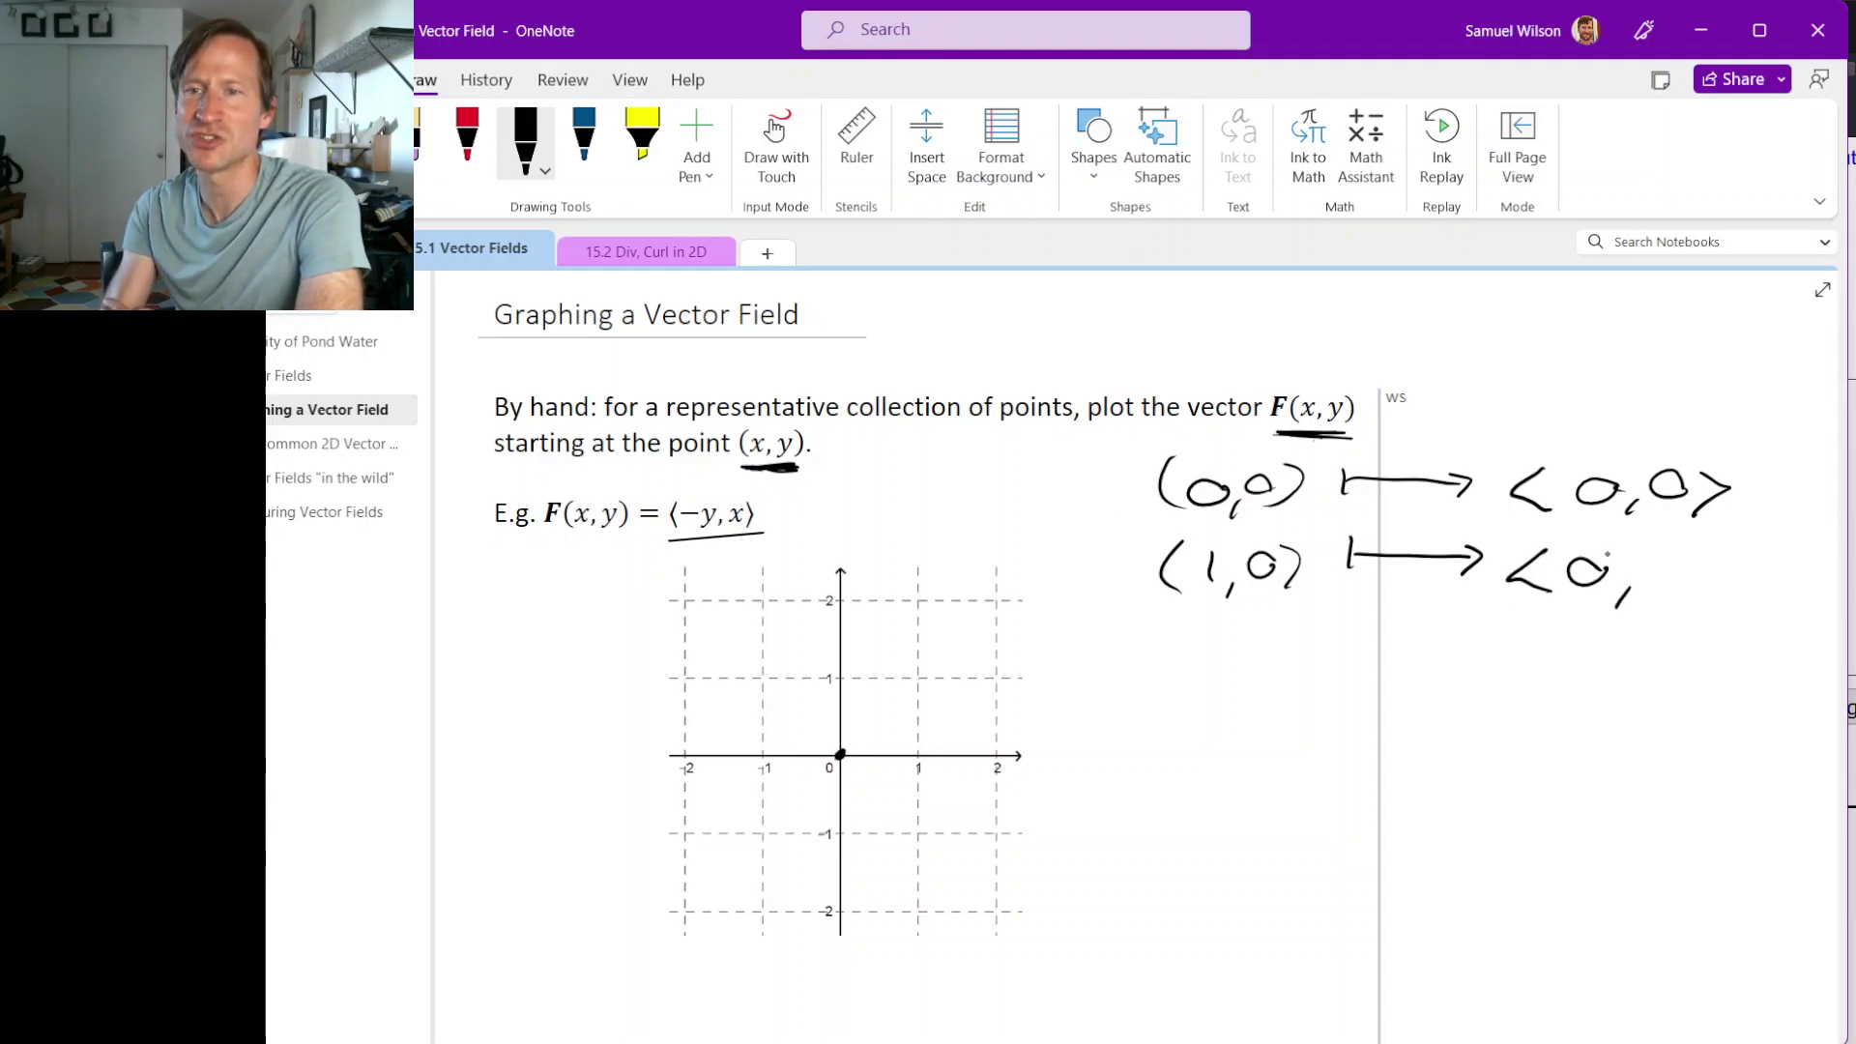
mouse_move(1671, 557)
left_mouse_down()
mouse_move(1674, 586)
mouse_move(1729, 580)
mouse_move(1693, 601)
left_mouse_up()
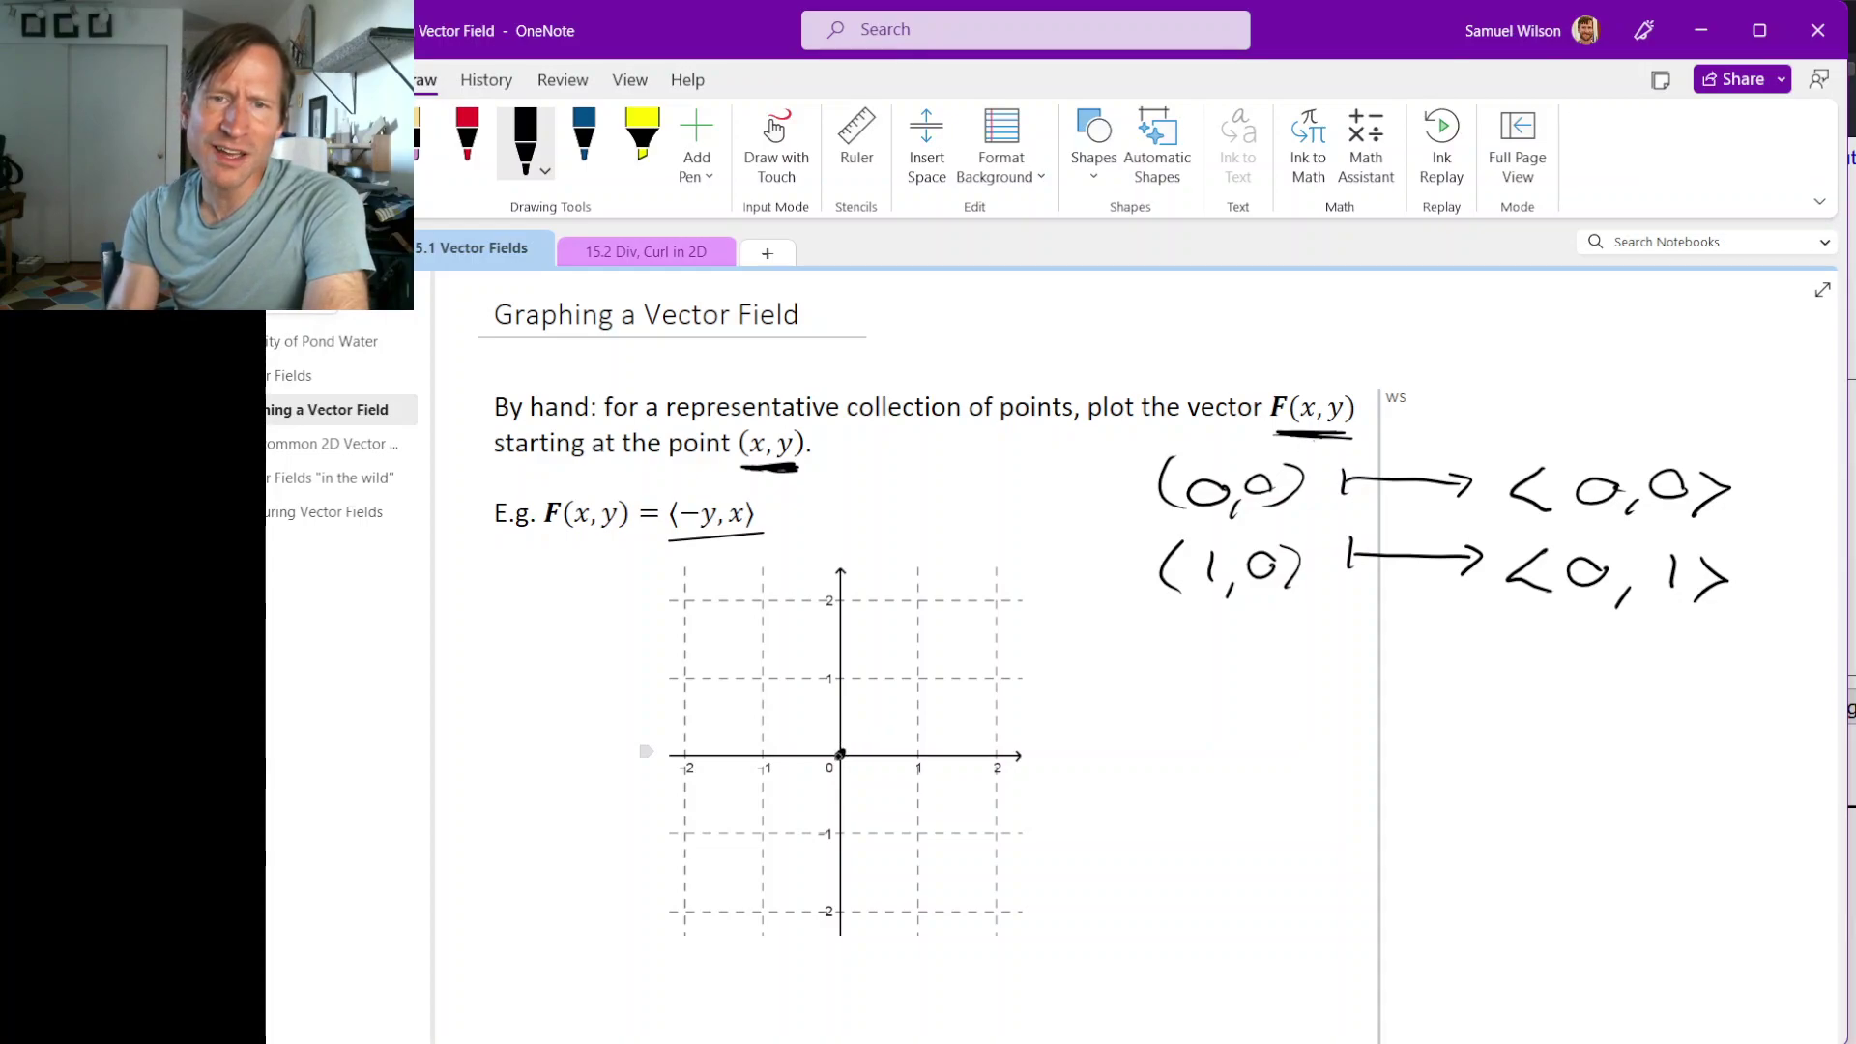
Draw an upward vector starting at (1,0), erasing a mistaken arrow at the origin.
mouse_move(839, 741)
left_mouse_down()
mouse_move(841, 707)
mouse_move(859, 716)
left_mouse_up()
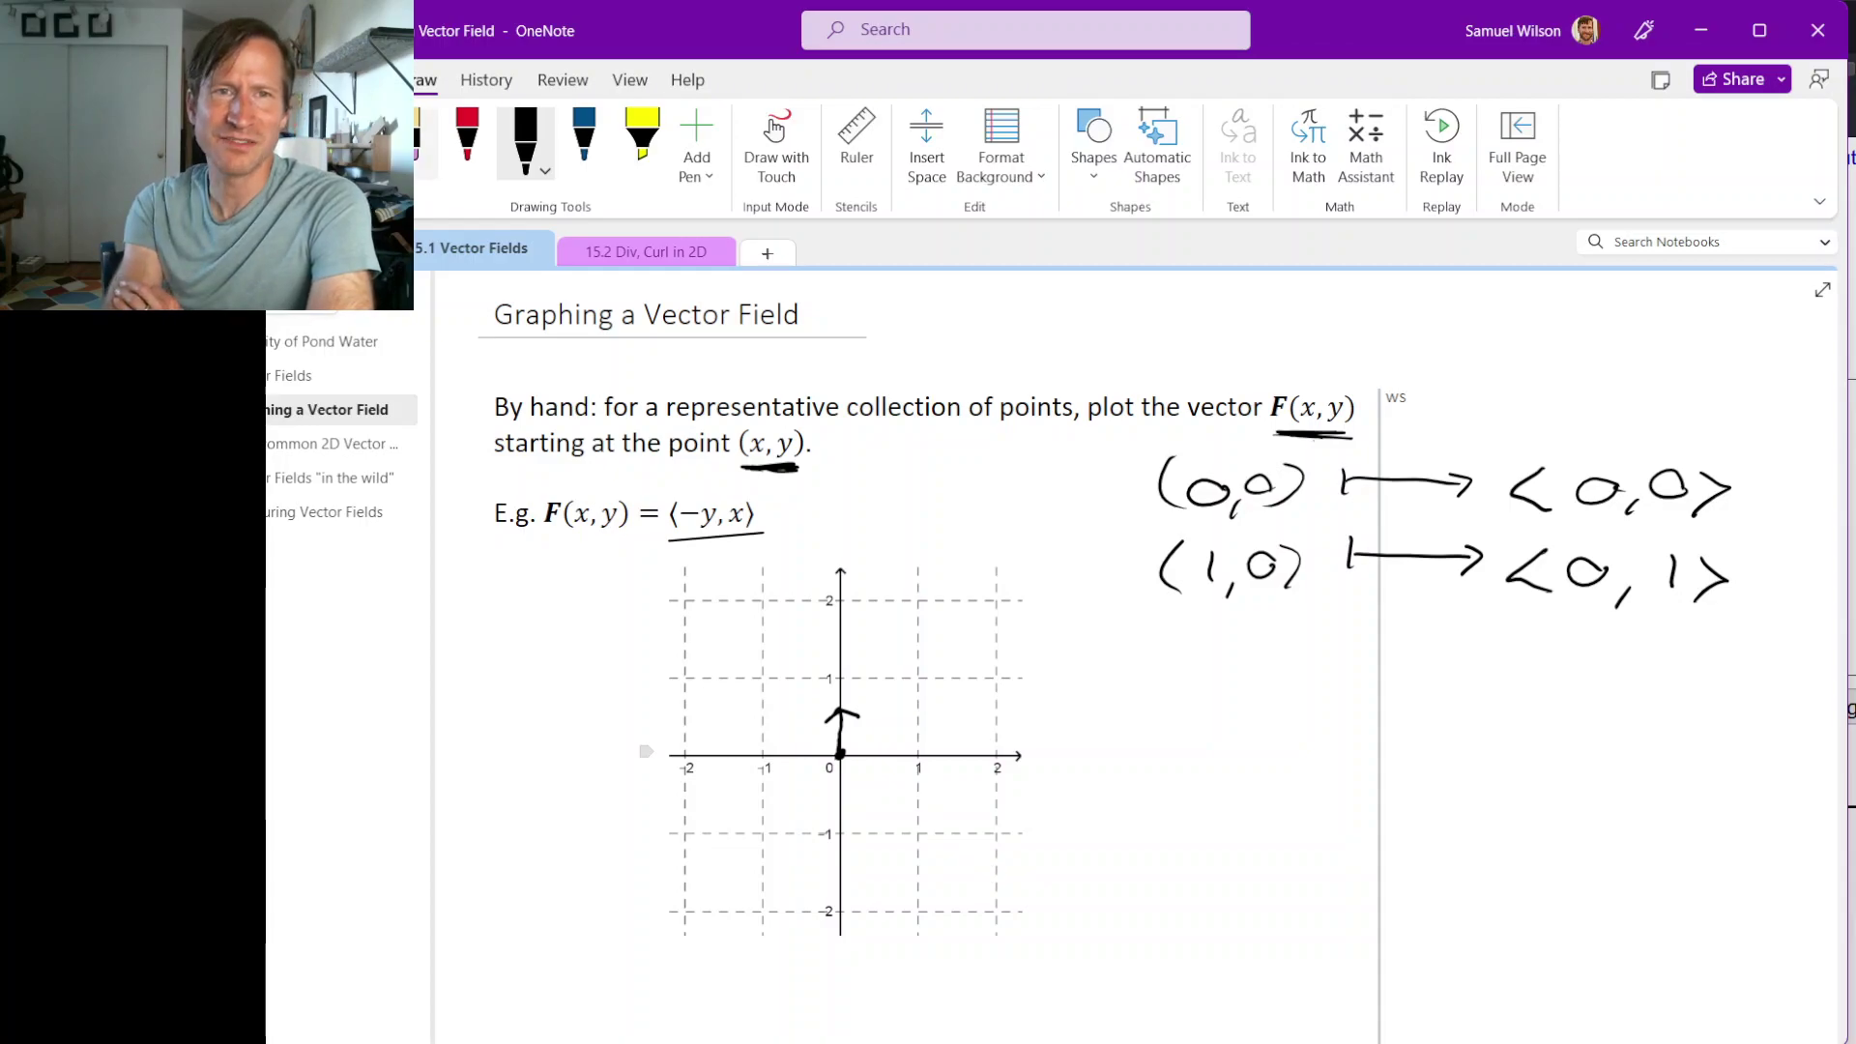
left_click_drag(903, 738, 851, 732)
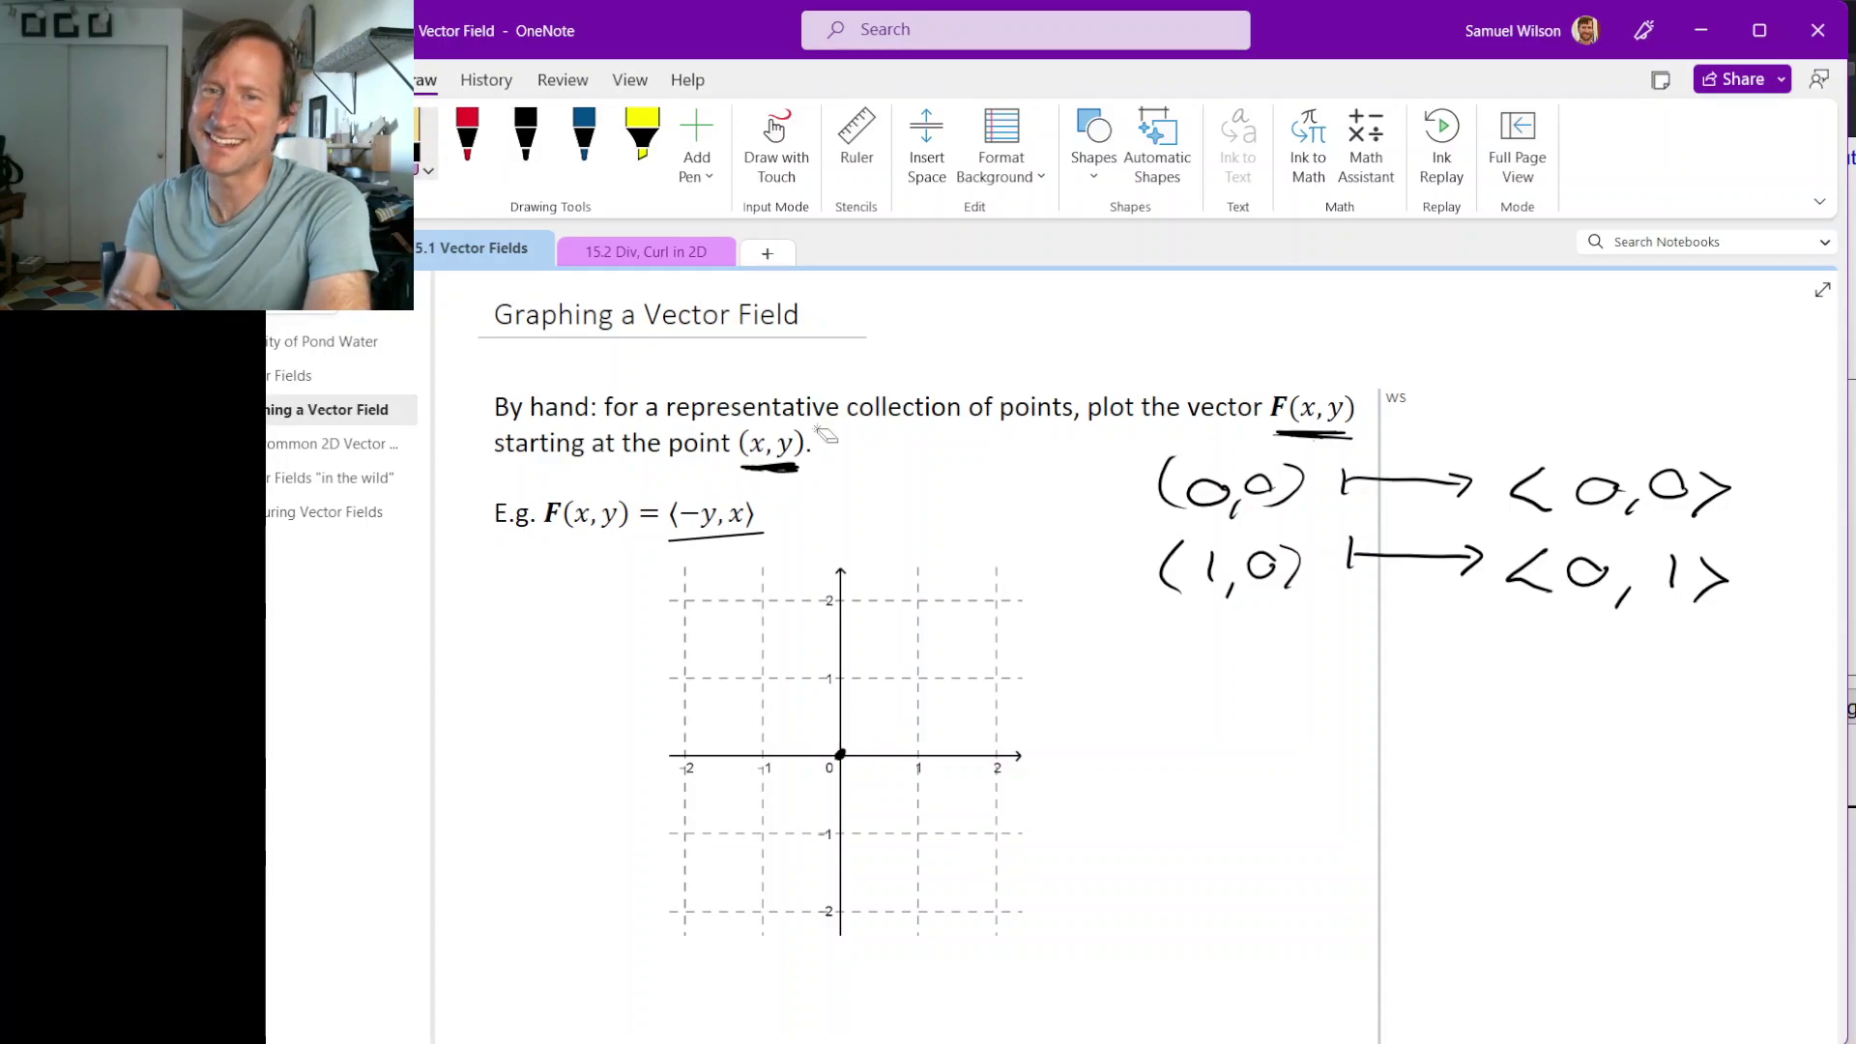
left_click(525, 138)
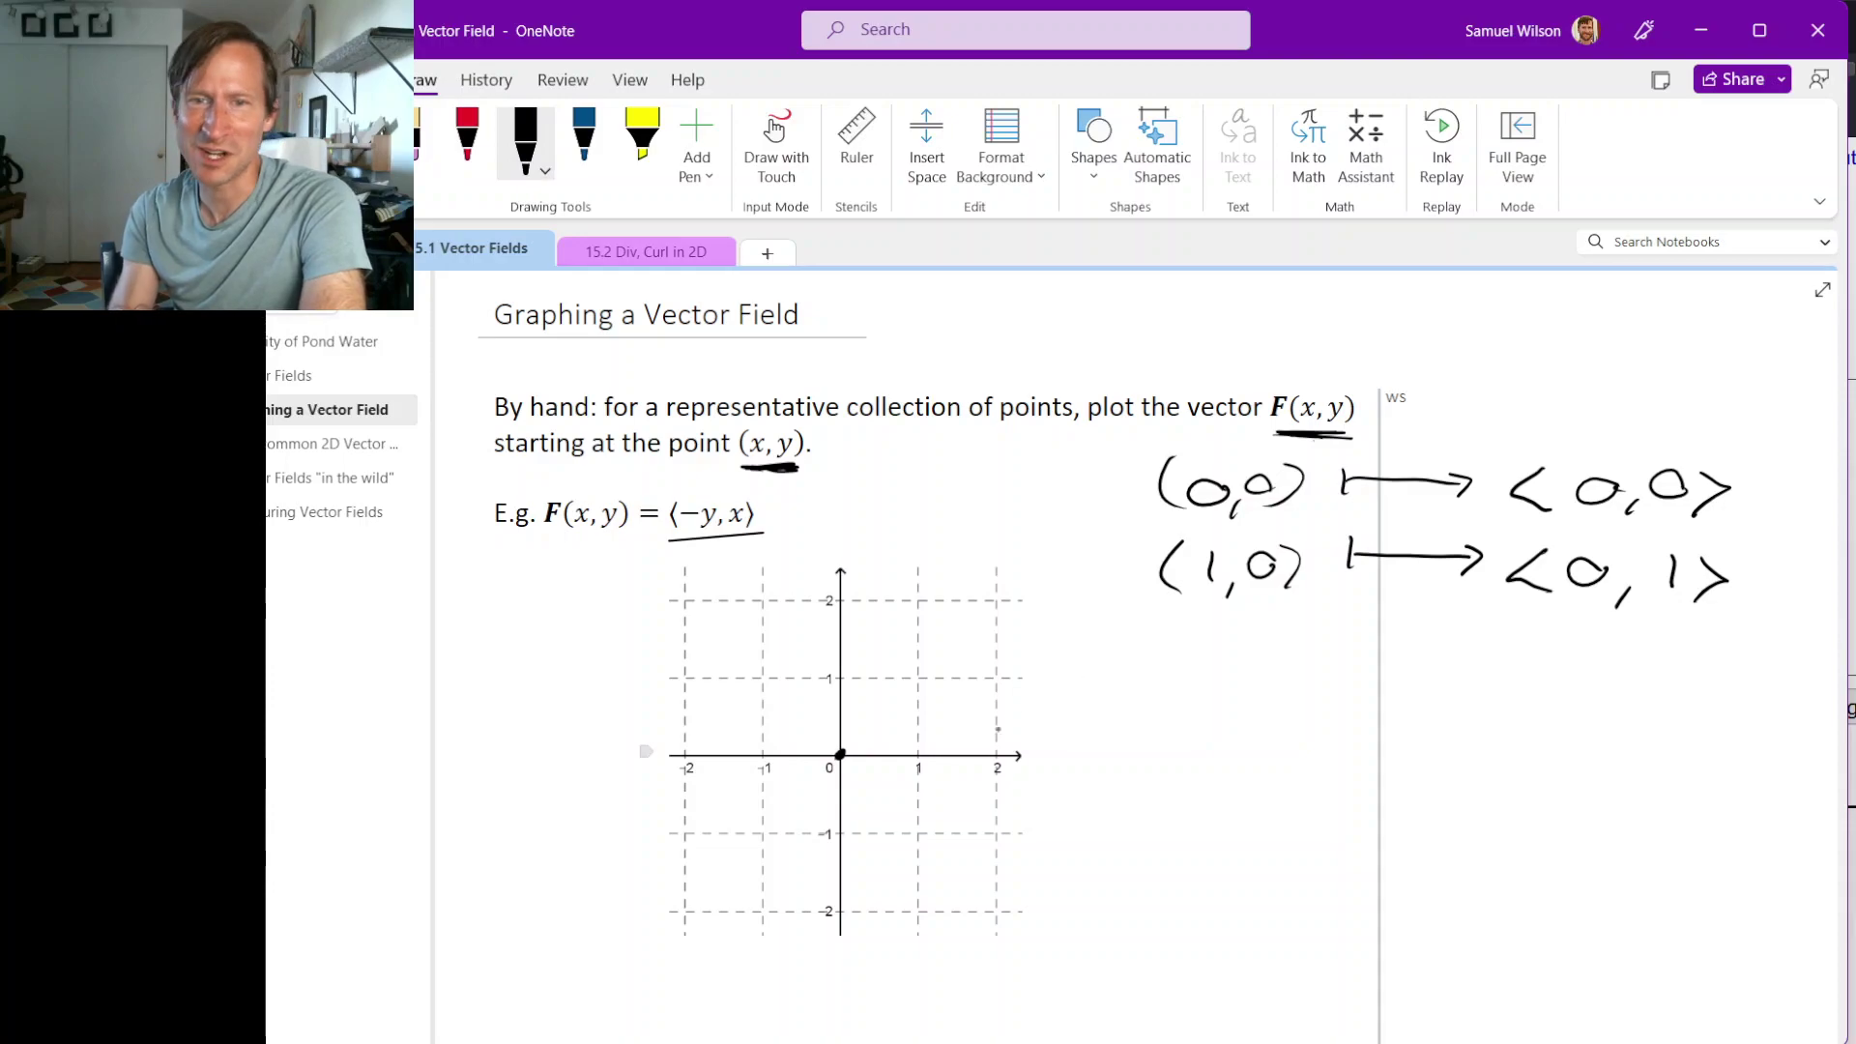
mouse_move(918, 756)
left_mouse_down()
mouse_move(920, 710)
mouse_move(908, 720)
mouse_move(934, 721)
left_mouse_up()
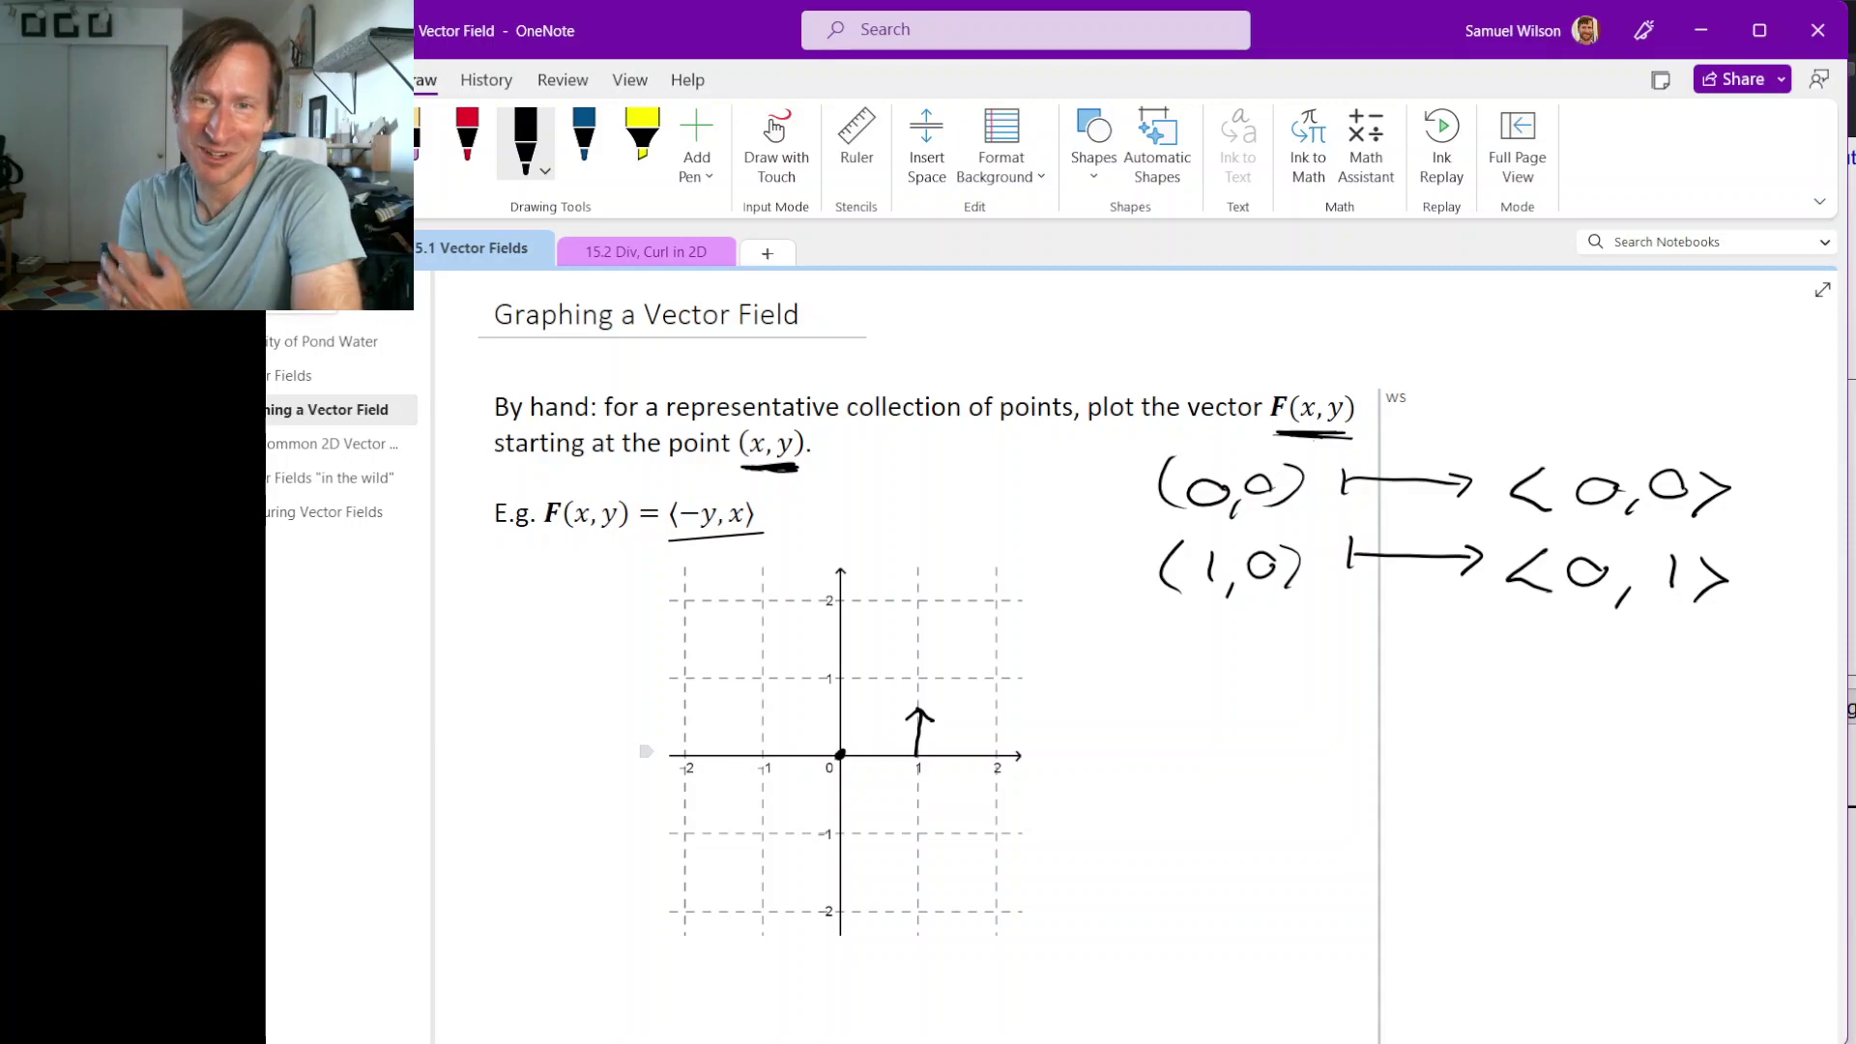
Write the row "(2,0) ↦ ⟨0,2⟩" and draw a length-2 upward arrow at (2,0).
mouse_move(1175, 635)
left_mouse_down()
mouse_move(1161, 675)
mouse_move(1229, 687)
left_mouse_up()
mouse_move(1242, 667)
left_mouse_down()
mouse_move(1269, 662)
mouse_move(1245, 669)
left_mouse_up()
left_click_drag(1272, 646, 1284, 675)
left_click_drag(1328, 635, 1326, 669)
left_click_drag(1330, 657, 1484, 649)
mouse_move(1458, 635)
left_mouse_down()
mouse_move(1469, 664)
mouse_move(1556, 680)
mouse_move(1597, 650)
mouse_move(1621, 684)
left_mouse_up()
mouse_move(1653, 650)
left_mouse_down()
mouse_move(1654, 680)
mouse_move(1694, 676)
left_mouse_up()
mouse_move(1705, 633)
left_mouse_down()
mouse_move(1734, 657)
mouse_move(1709, 670)
left_mouse_up()
left_click_drag(1705, 635, 1743, 665)
mouse_move(1743, 665)
left_mouse_down()
mouse_move(1713, 691)
mouse_move(1743, 663)
left_mouse_up()
left_click_drag(1743, 662, 1711, 691)
mouse_move(1000, 757)
left_mouse_down()
mouse_move(994, 688)
mouse_move(1016, 702)
left_mouse_up()
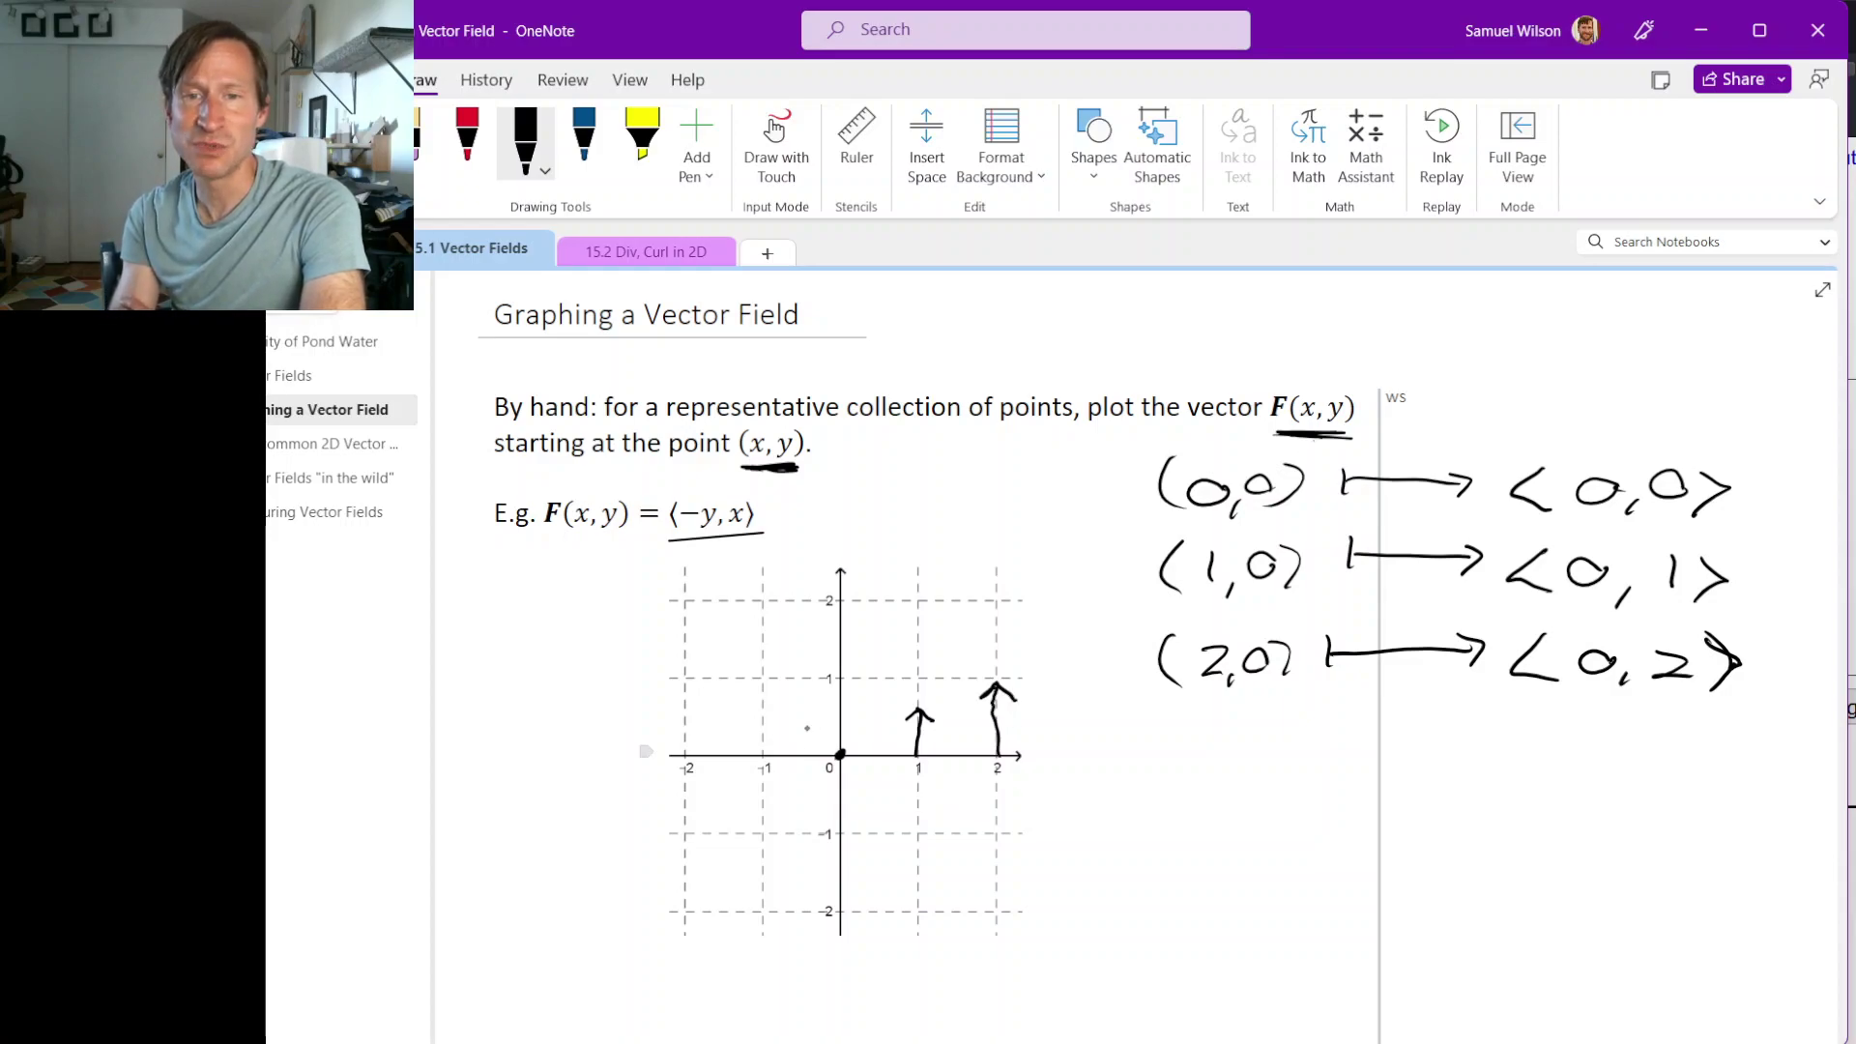
Write the row "(0,1) ↦ ⟨−1,0⟩" and dot the point (0,1) on the y-axis.
mouse_move(1193, 716)
left_mouse_down()
mouse_move(1176, 760)
mouse_move(1218, 726)
mouse_move(1248, 759)
mouse_move(1510, 746)
mouse_move(1487, 761)
mouse_move(1578, 781)
left_mouse_up()
mouse_move(692, 466)
left_mouse_down()
mouse_move(694, 491)
mouse_move(706, 475)
left_mouse_up()
left_click_drag(1600, 757, 1651, 773)
mouse_move(1665, 769)
left_mouse_down()
mouse_move(1661, 785)
mouse_move(1704, 753)
mouse_move(1717, 781)
left_mouse_up()
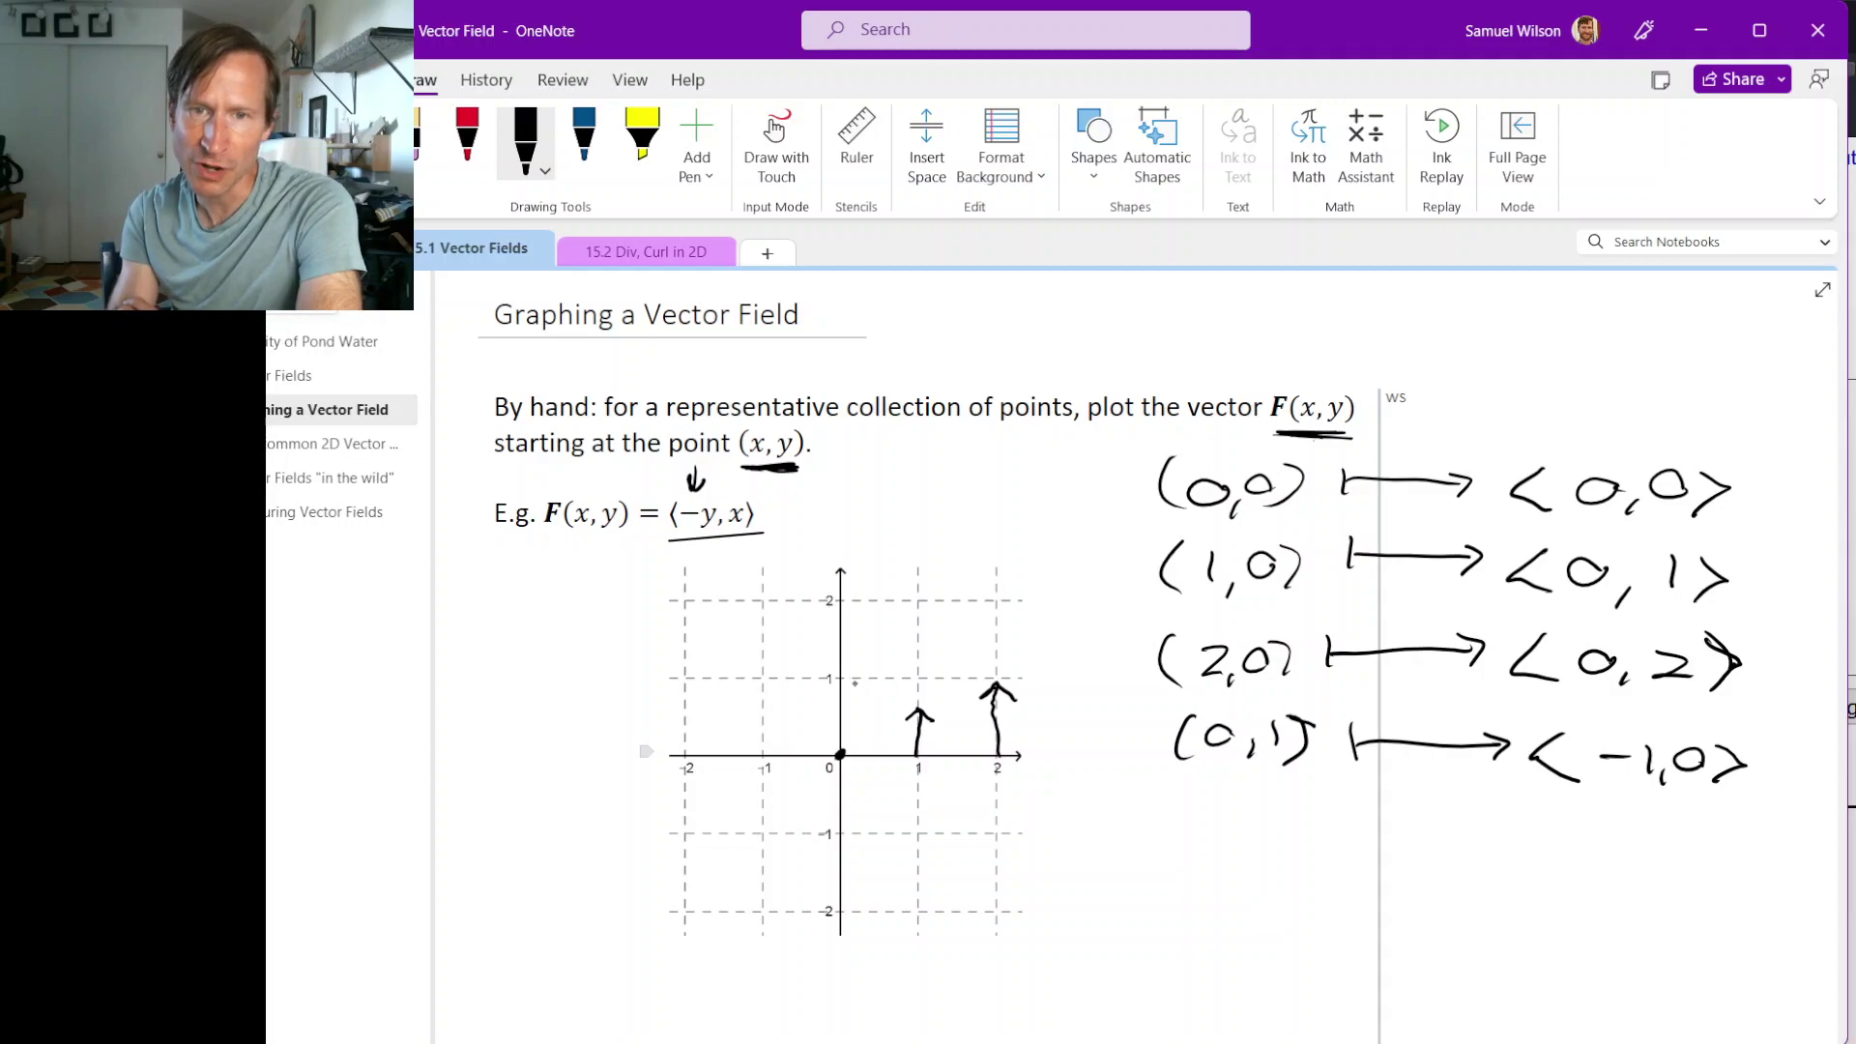
left_click(841, 680)
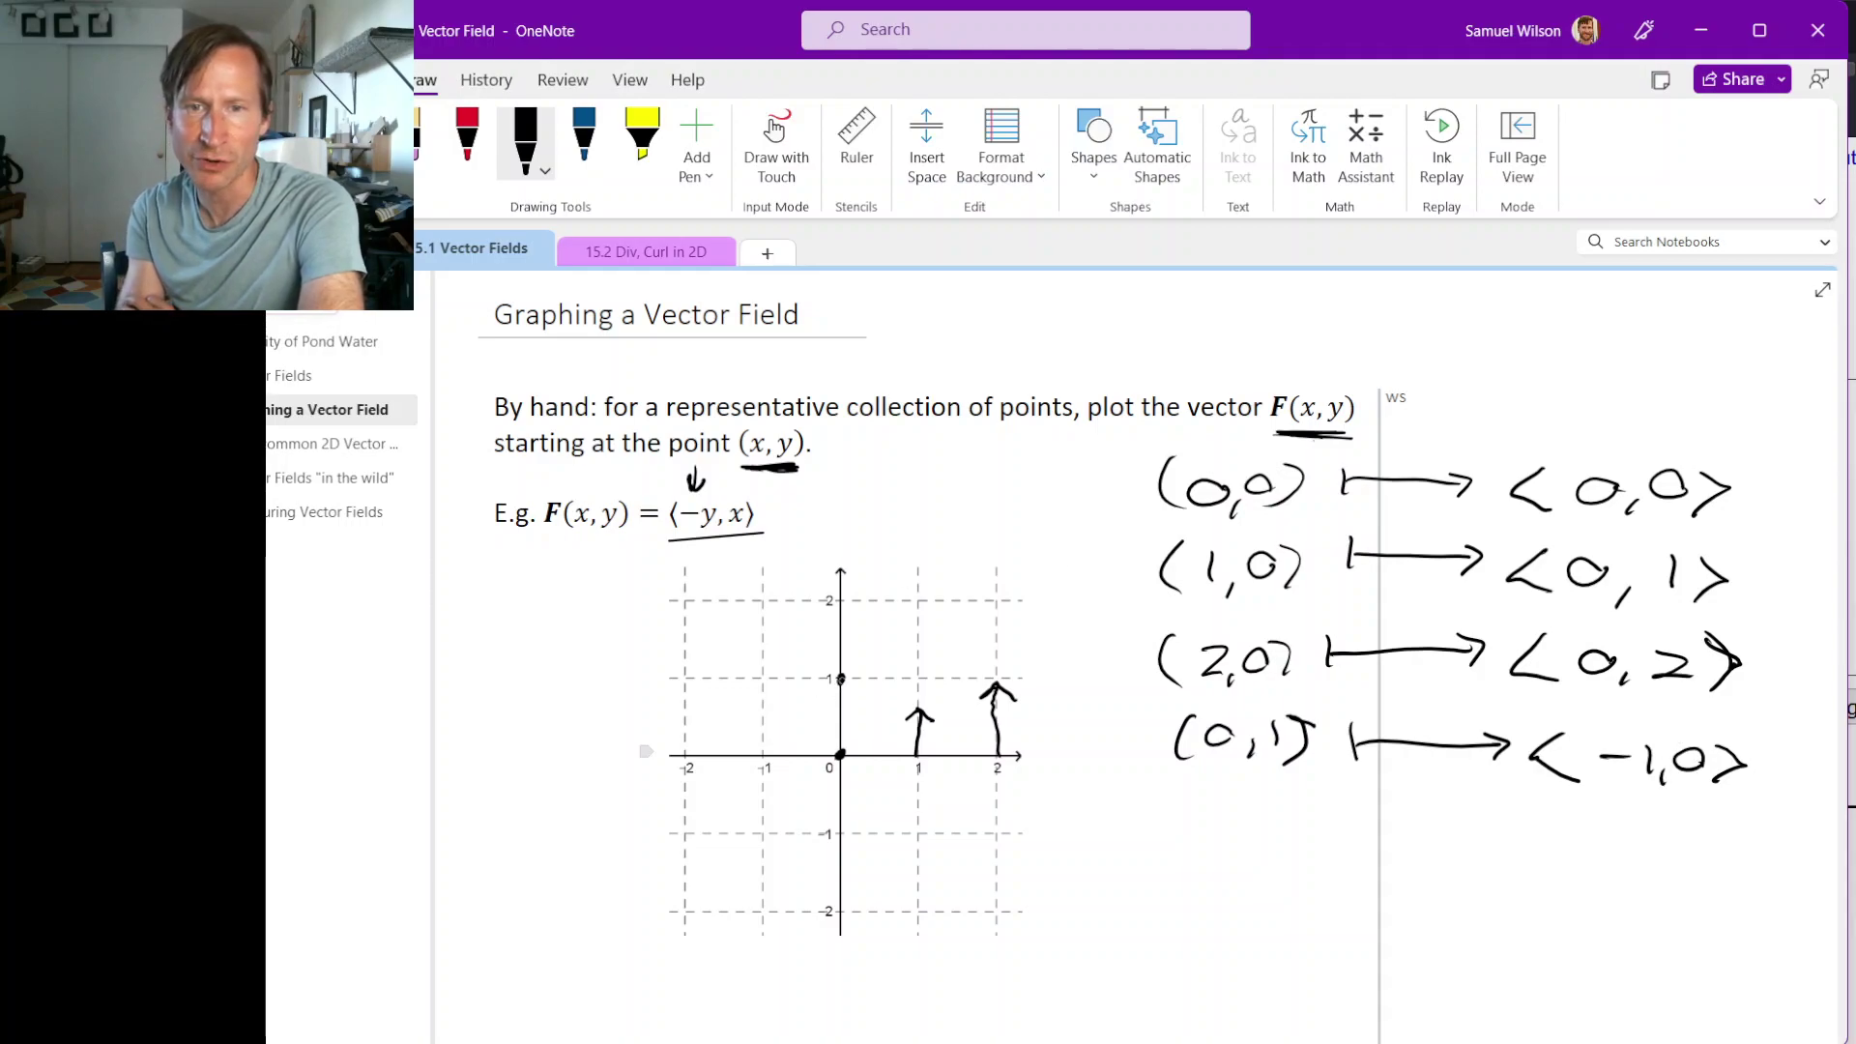
Draw the leftward arrow at (0,1) and write the row "(1,1) ↦ ⟨−1,1⟩".
left_click_drag(840, 679, 811, 676)
left_click_drag(815, 666, 820, 693)
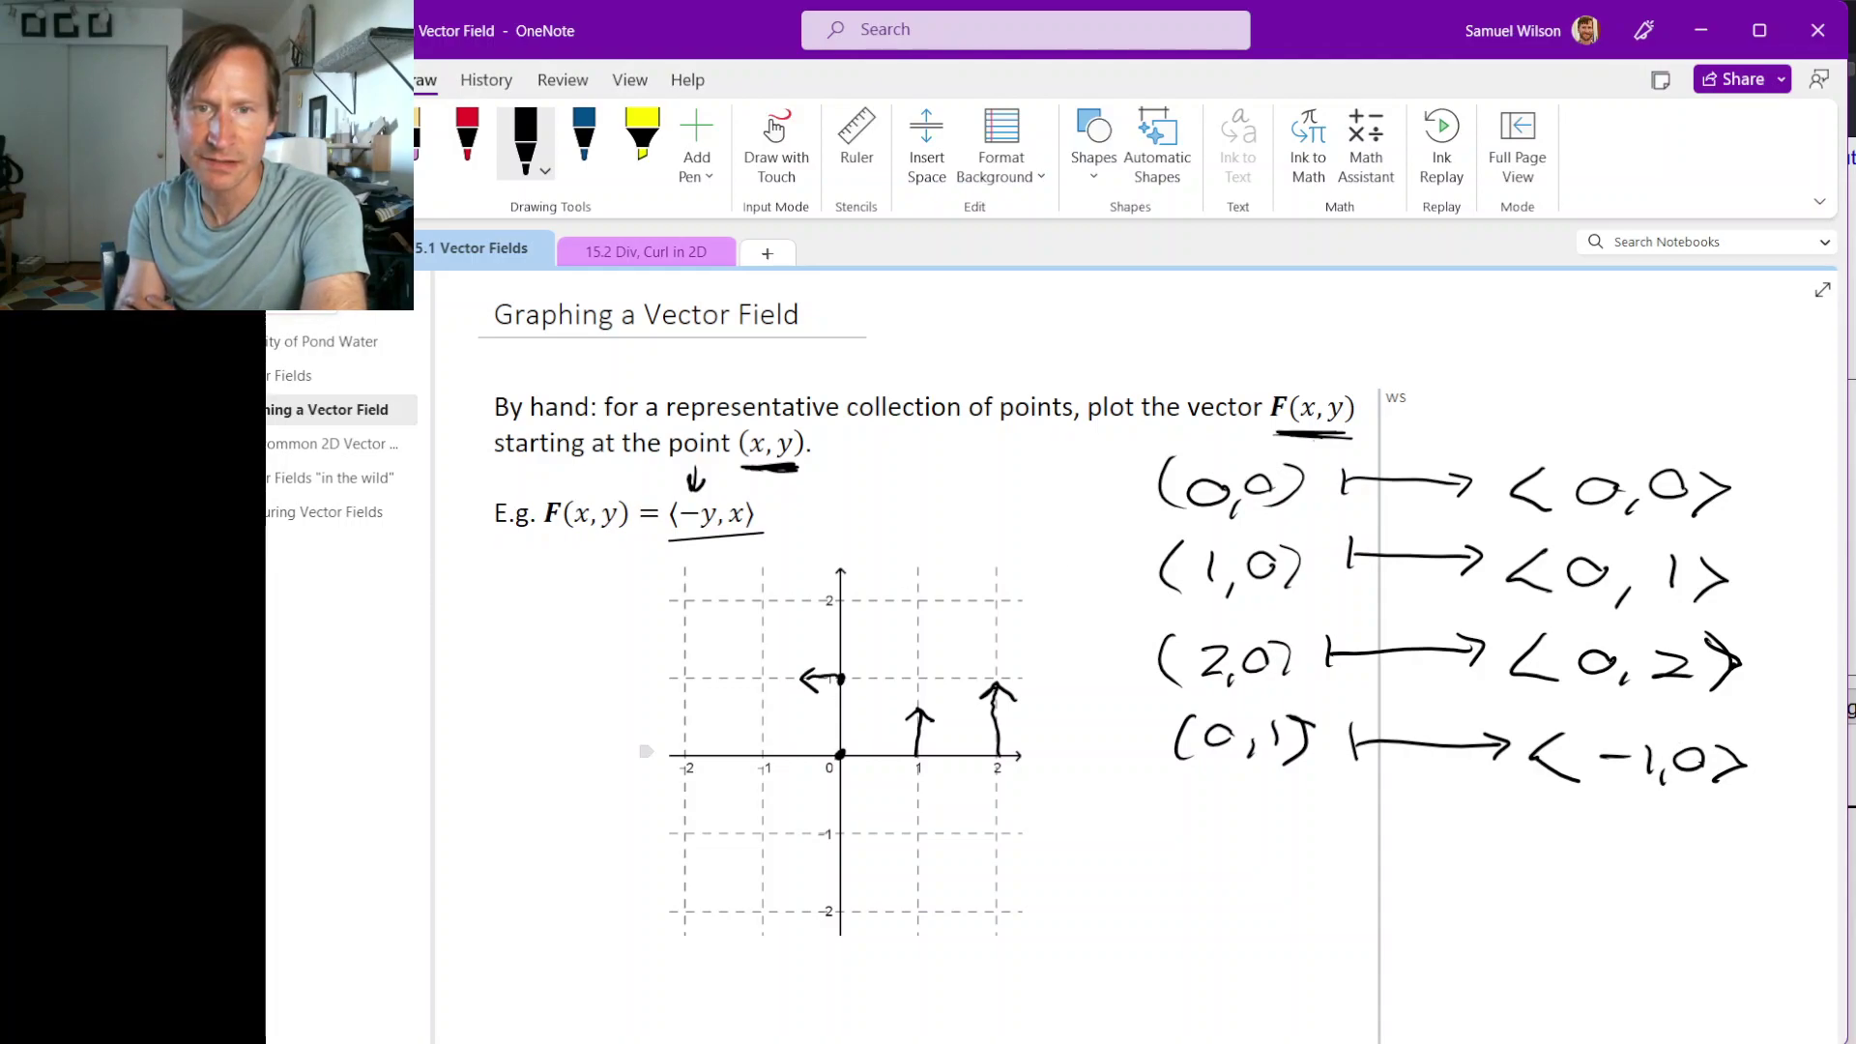
mouse_move(1206, 788)
left_mouse_down()
mouse_move(1205, 831)
mouse_move(1233, 831)
left_mouse_up()
mouse_move(1255, 820)
left_mouse_down()
mouse_move(1252, 838)
mouse_move(1278, 833)
left_mouse_up()
mouse_move(1290, 798)
left_mouse_down()
mouse_move(1293, 833)
mouse_move(1357, 839)
left_mouse_up()
mouse_move(1358, 825)
left_mouse_down()
mouse_move(1515, 833)
mouse_move(1503, 848)
mouse_move(1574, 860)
mouse_move(1620, 841)
left_mouse_up()
left_click(1564, 825)
mouse_move(1635, 823)
left_mouse_down()
mouse_move(1656, 879)
mouse_move(1720, 872)
left_mouse_up()
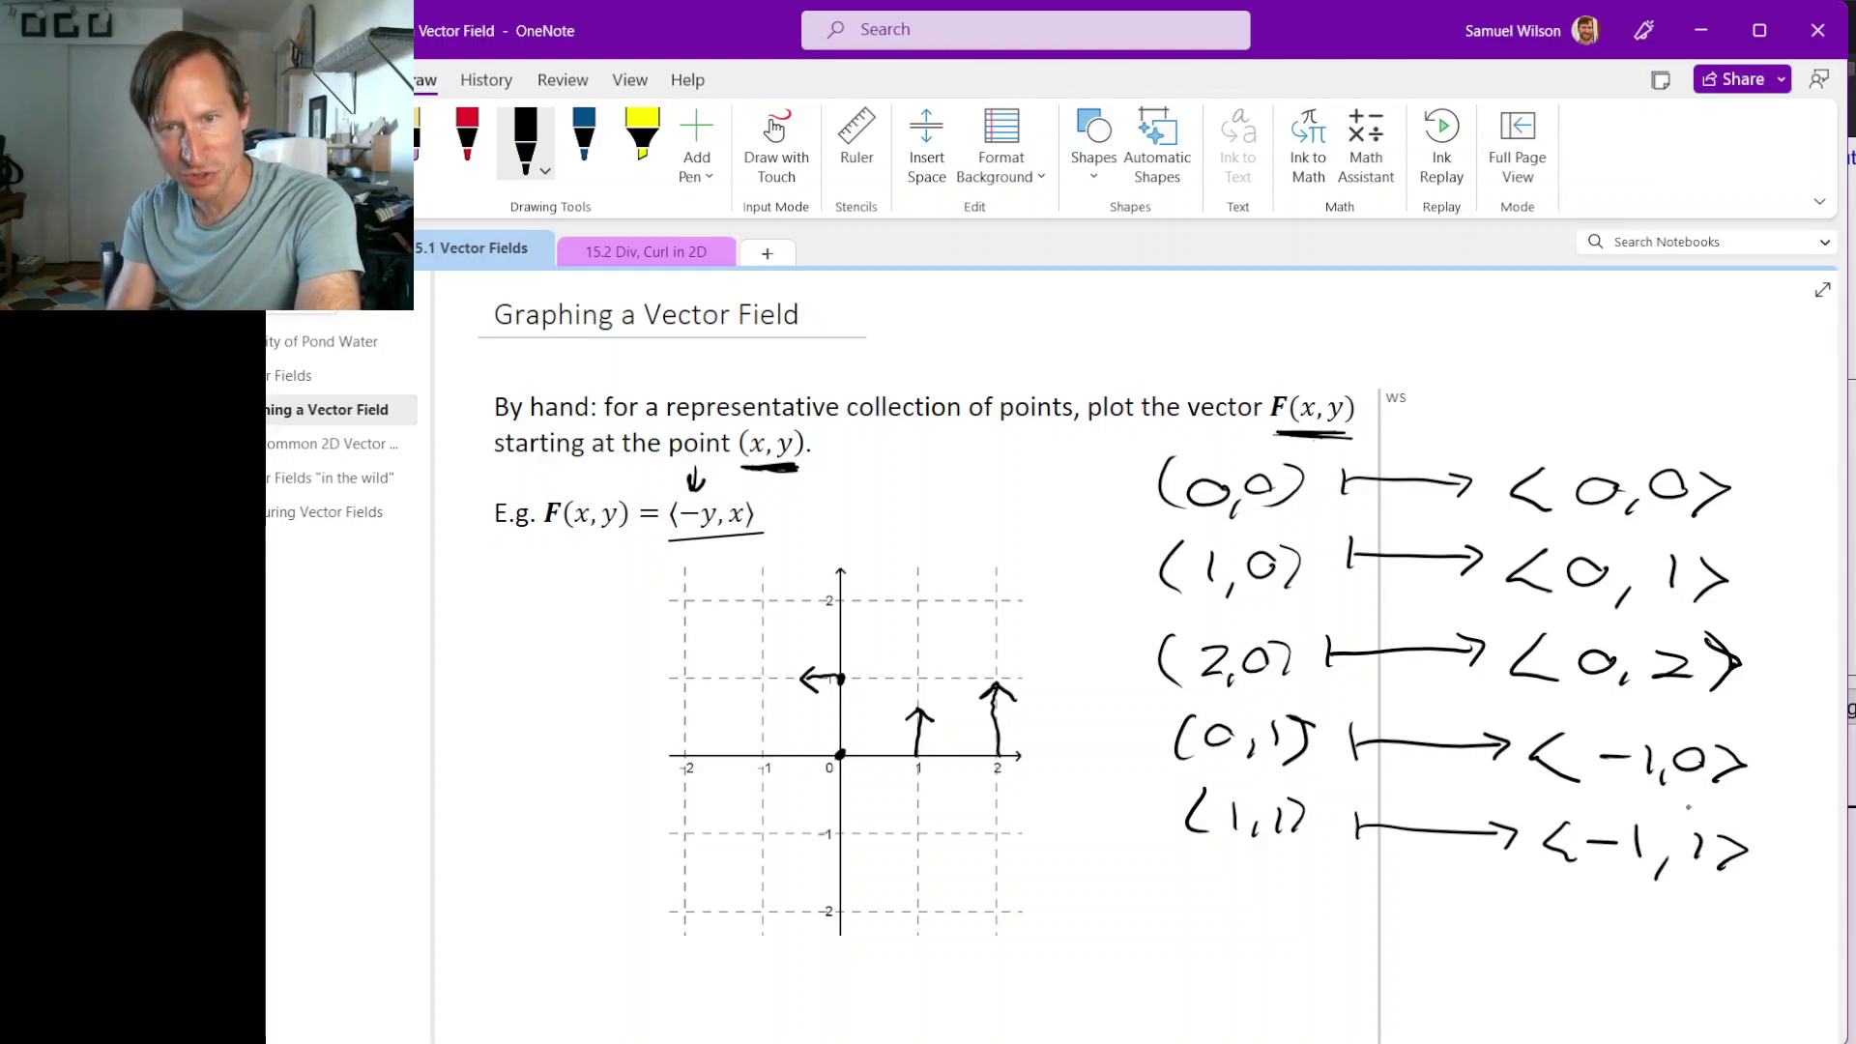
Draw the up-left arrow at (1,1), write "(2,1) ↦ ⟨−1,2⟩", and draw its arrow.
mouse_move(919, 679)
left_mouse_down()
mouse_move(887, 638)
mouse_move(901, 648)
left_mouse_up()
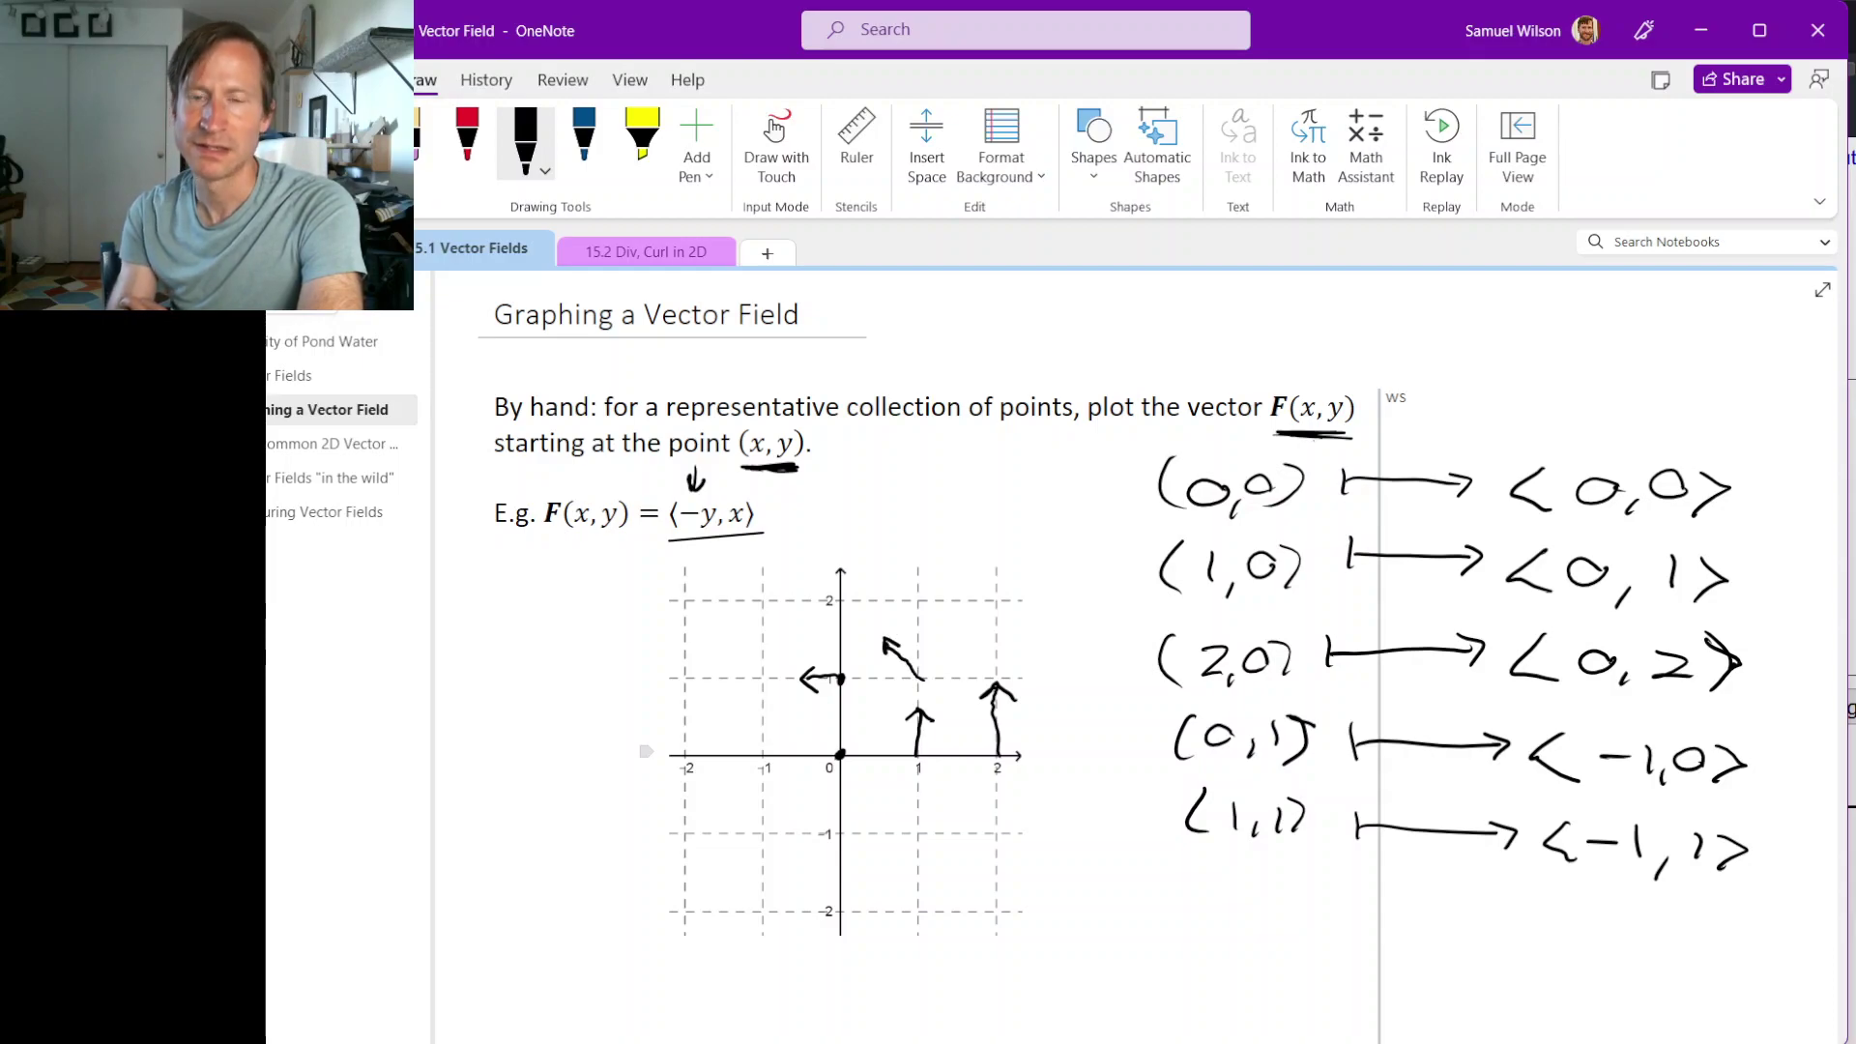
left_click_drag(1223, 878, 1202, 925)
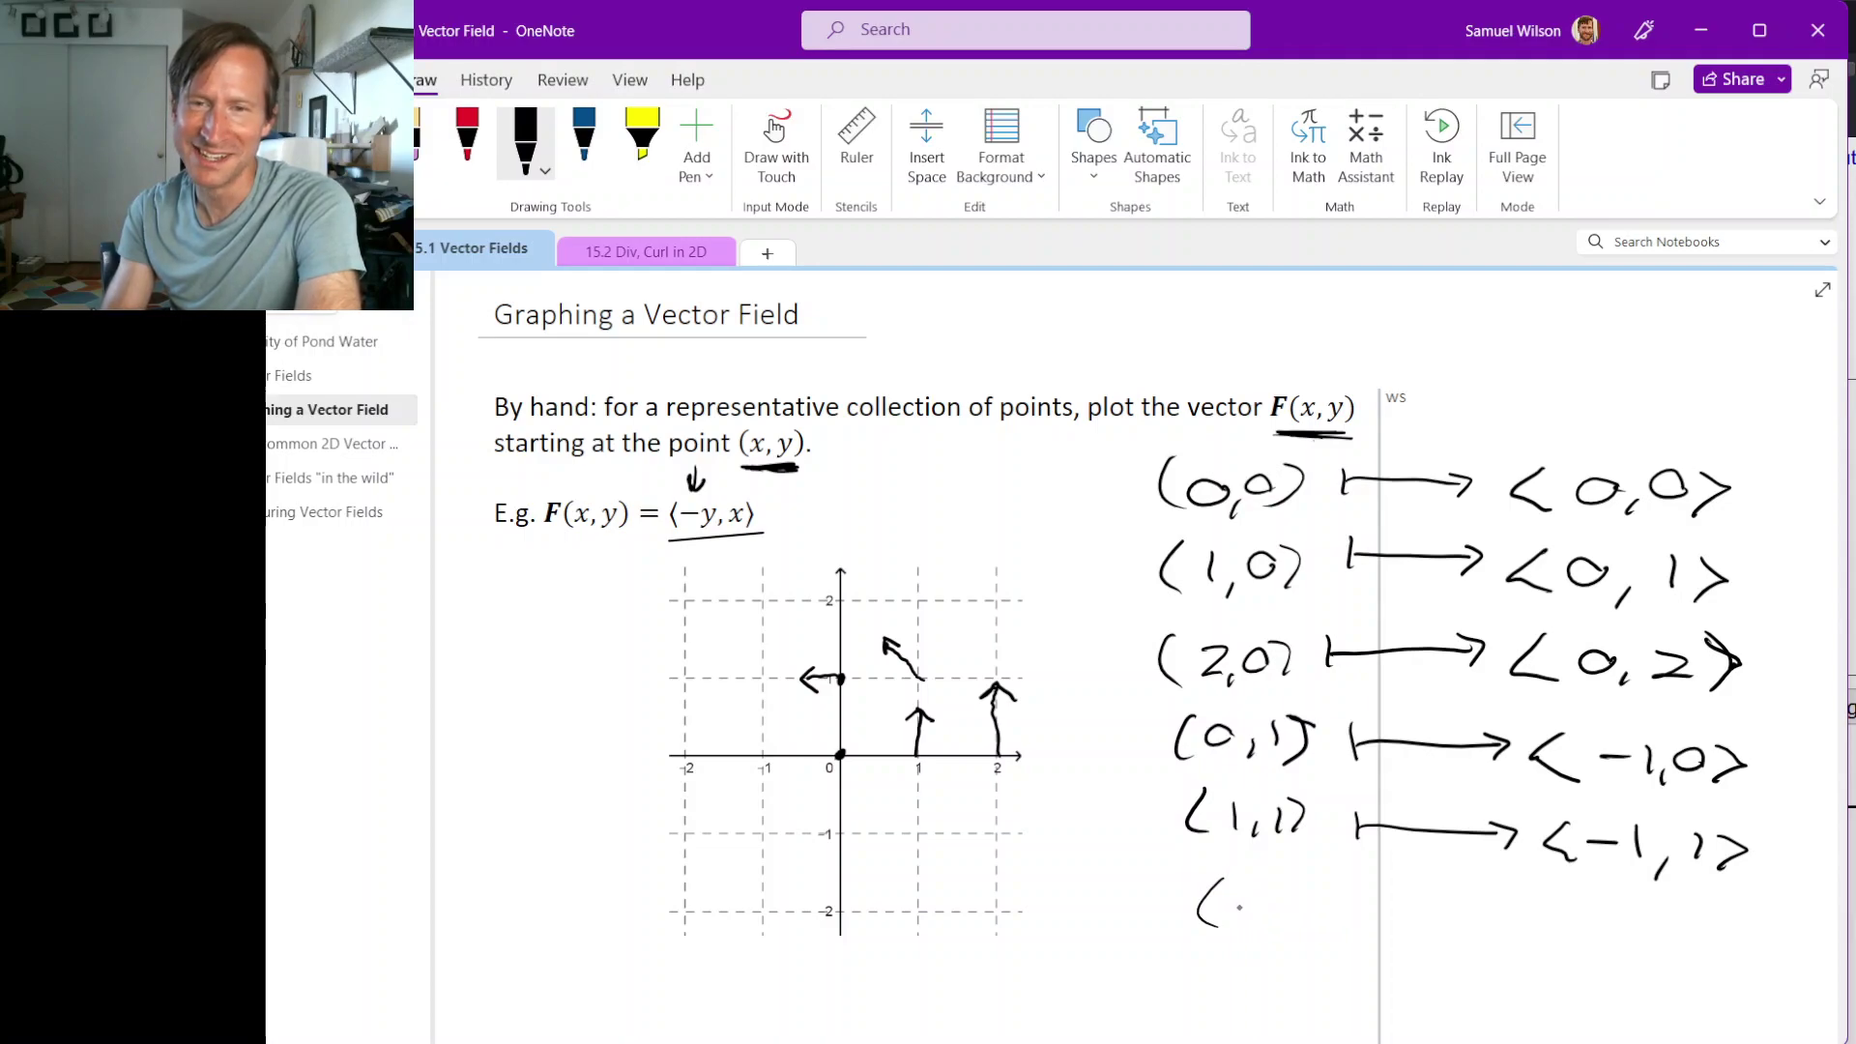
mouse_move(1231, 899)
left_mouse_down()
mouse_move(1266, 941)
mouse_move(1295, 922)
left_mouse_up()
mouse_move(1305, 891)
left_mouse_down()
mouse_move(1314, 926)
mouse_move(1460, 912)
mouse_move(1524, 929)
left_mouse_up()
mouse_move(1524, 929)
left_mouse_down()
mouse_move(1557, 951)
mouse_move(1614, 918)
mouse_move(1634, 934)
left_mouse_up()
mouse_move(1646, 933)
left_mouse_down()
mouse_move(1640, 956)
mouse_move(1732, 933)
mouse_move(1718, 951)
left_mouse_up()
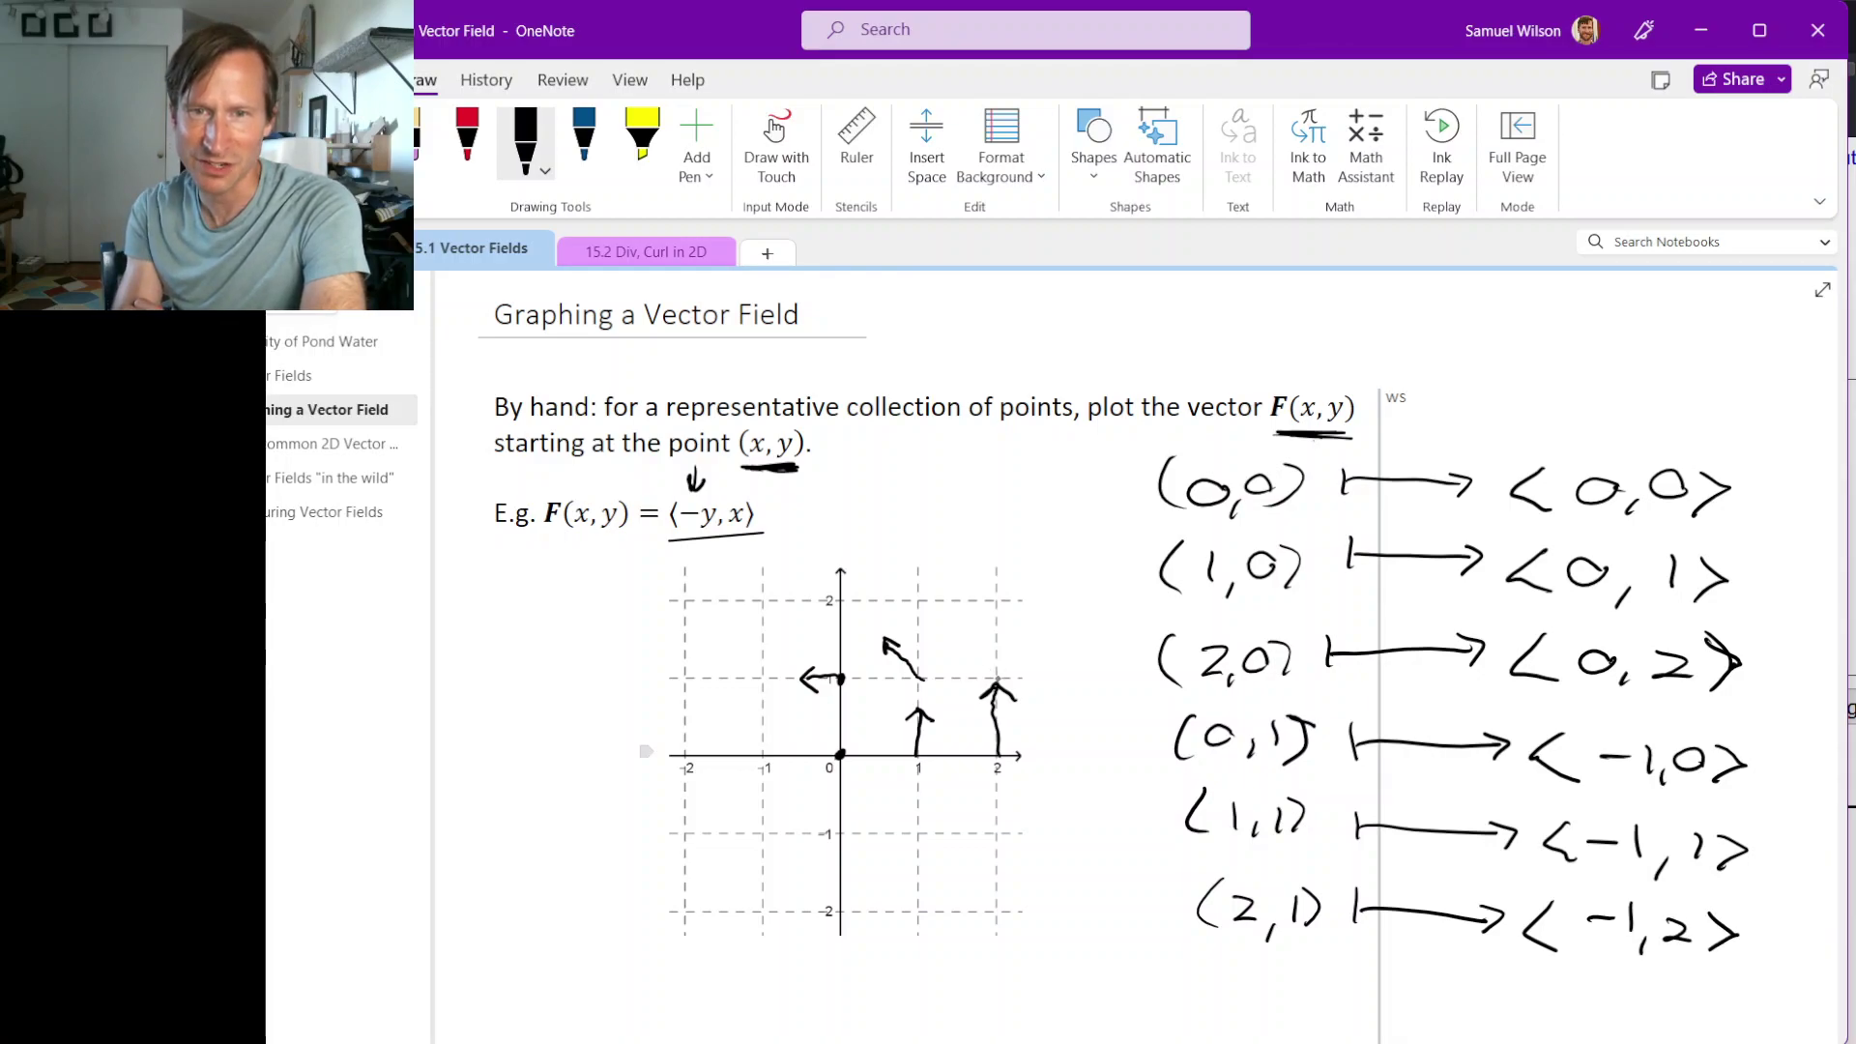
mouse_move(996, 676)
left_mouse_down()
mouse_move(958, 607)
mouse_move(980, 611)
left_mouse_up()
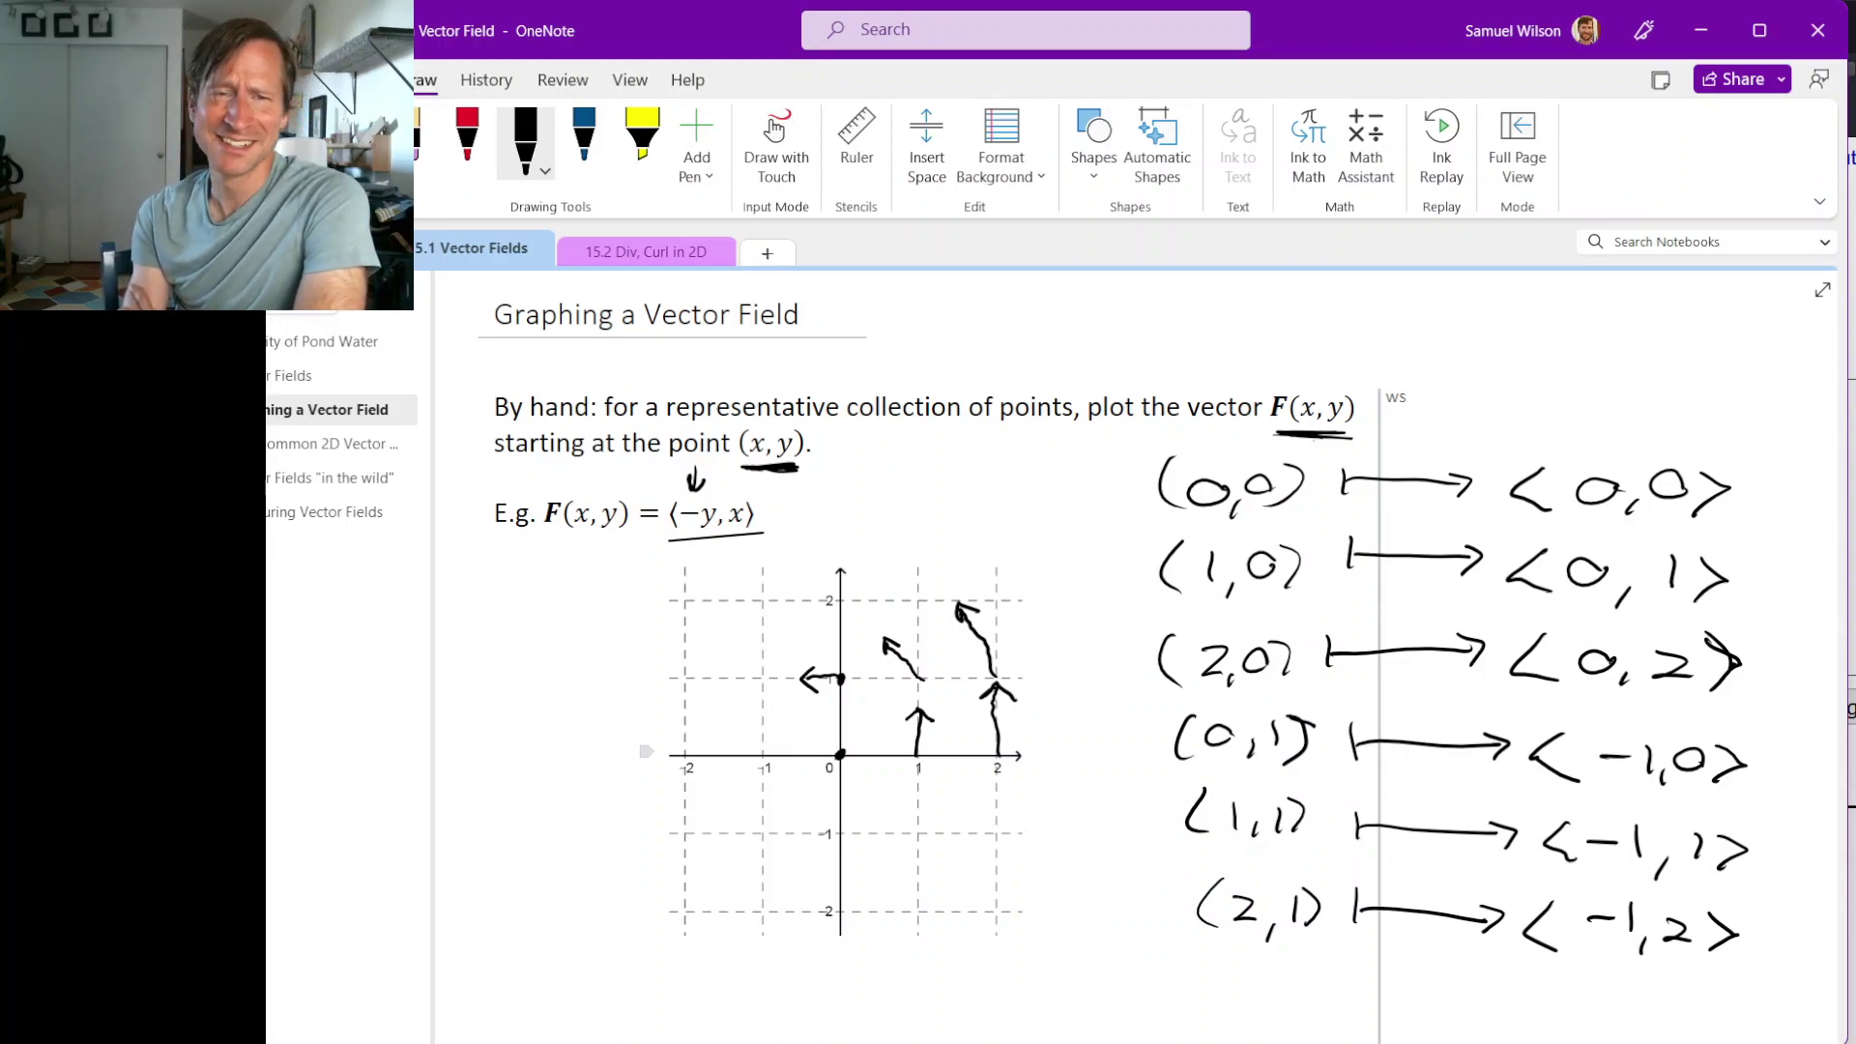
mouse_move(824, 474)
left_mouse_down()
mouse_move(763, 508)
mouse_move(792, 501)
mouse_move(716, 493)
left_mouse_up()
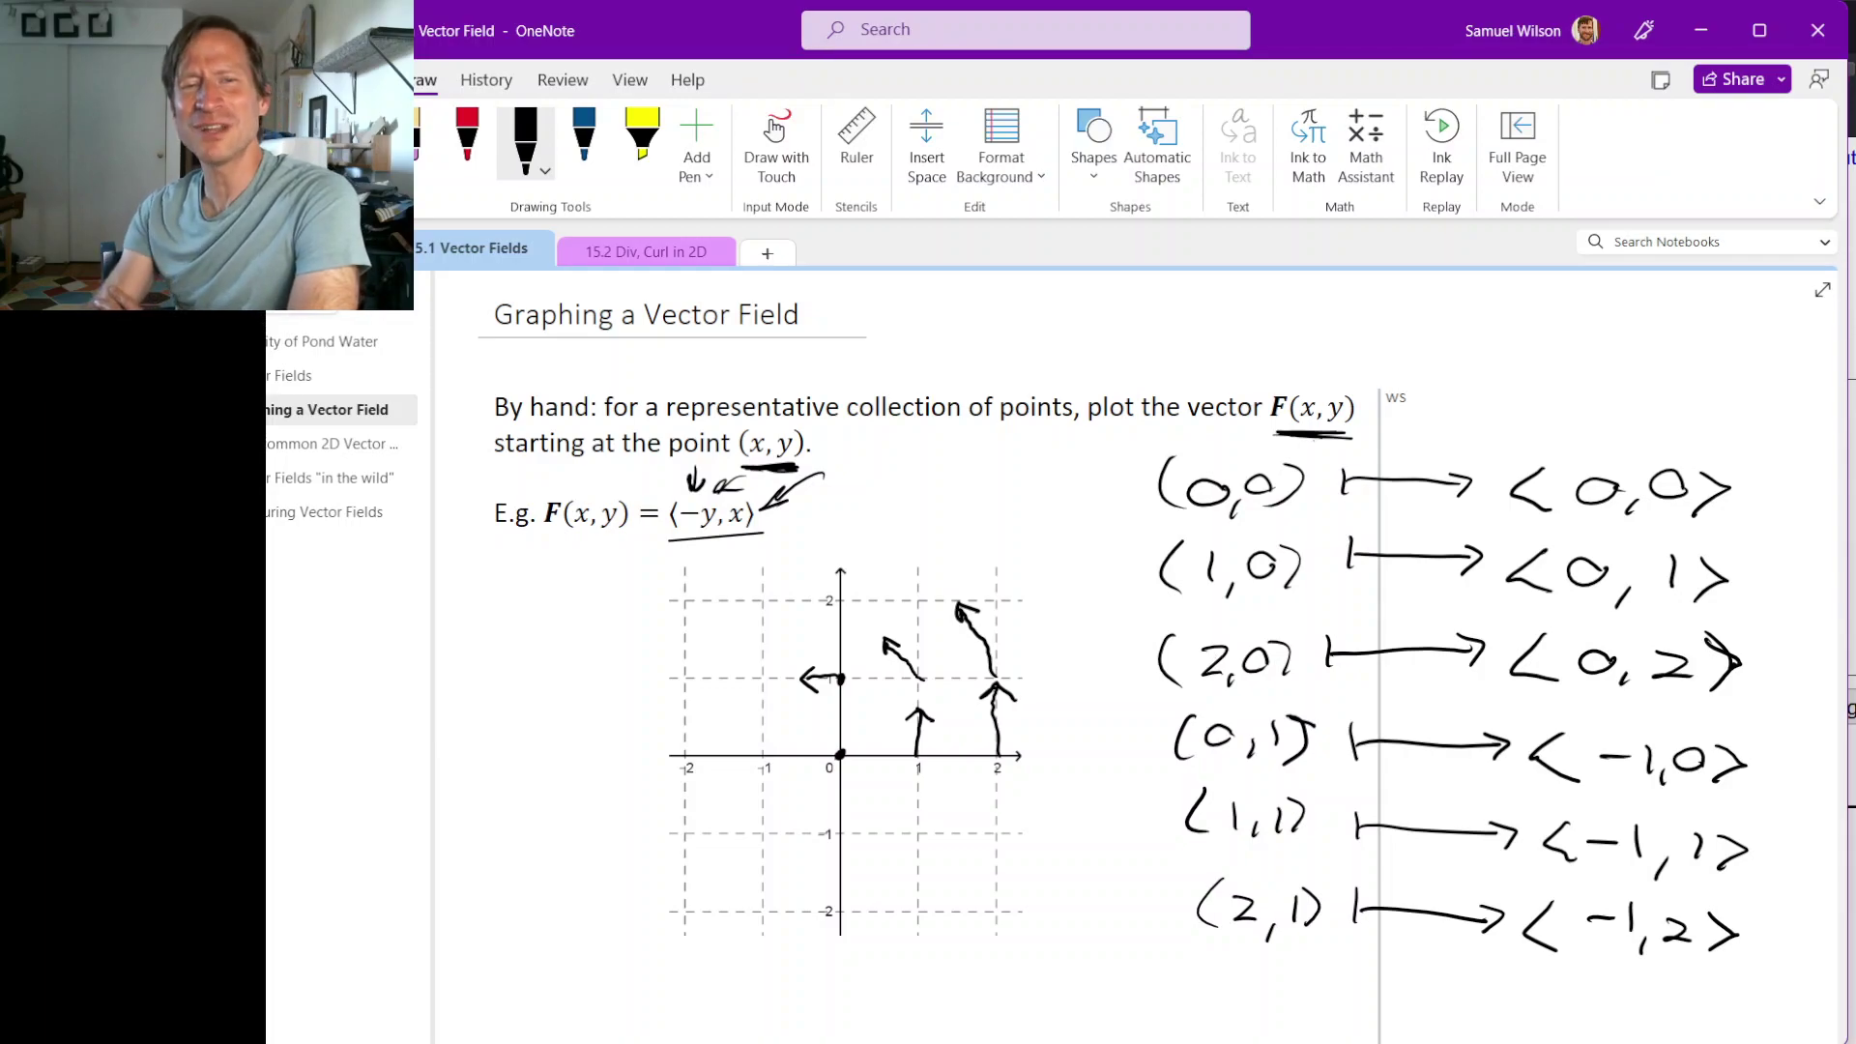
Put the pen away and scroll down to the 'By machine' Sage plot_vector_field commands.
key("Escape")
scroll(1353, 665, "down", 5)
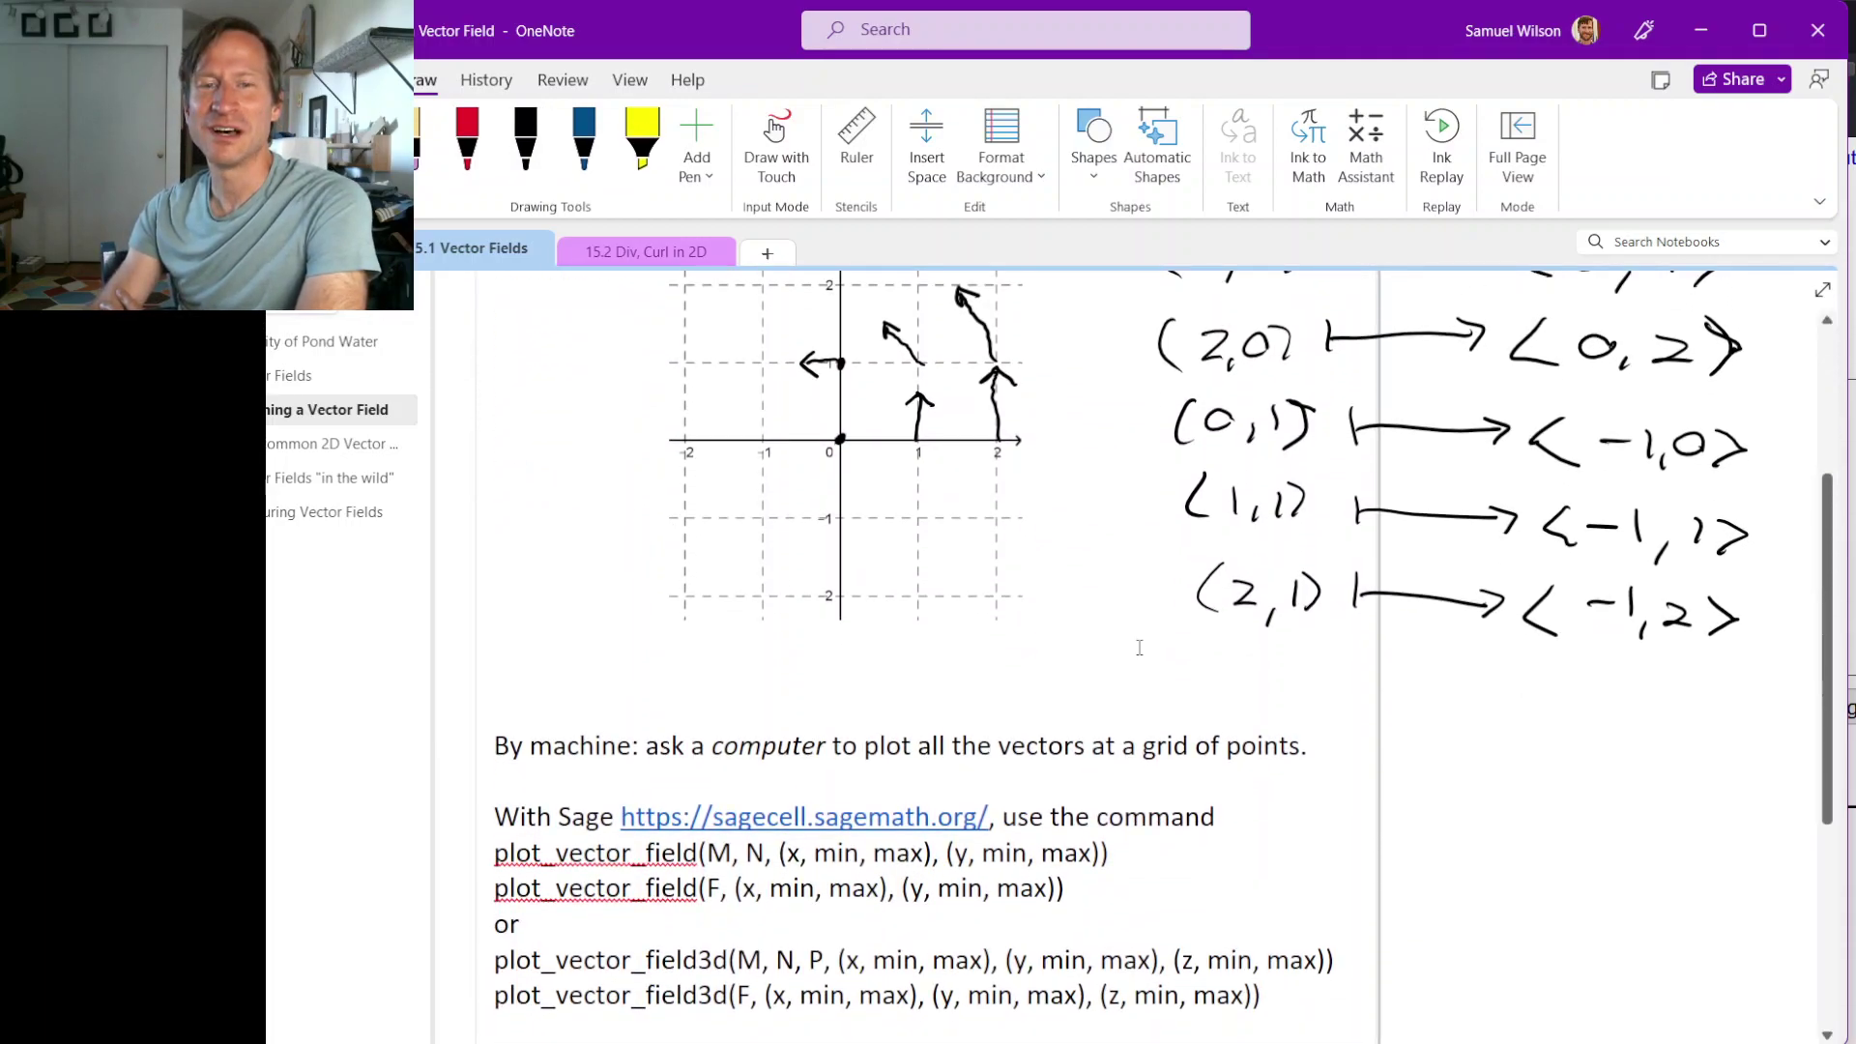
scroll(1353, 665, "down", 2)
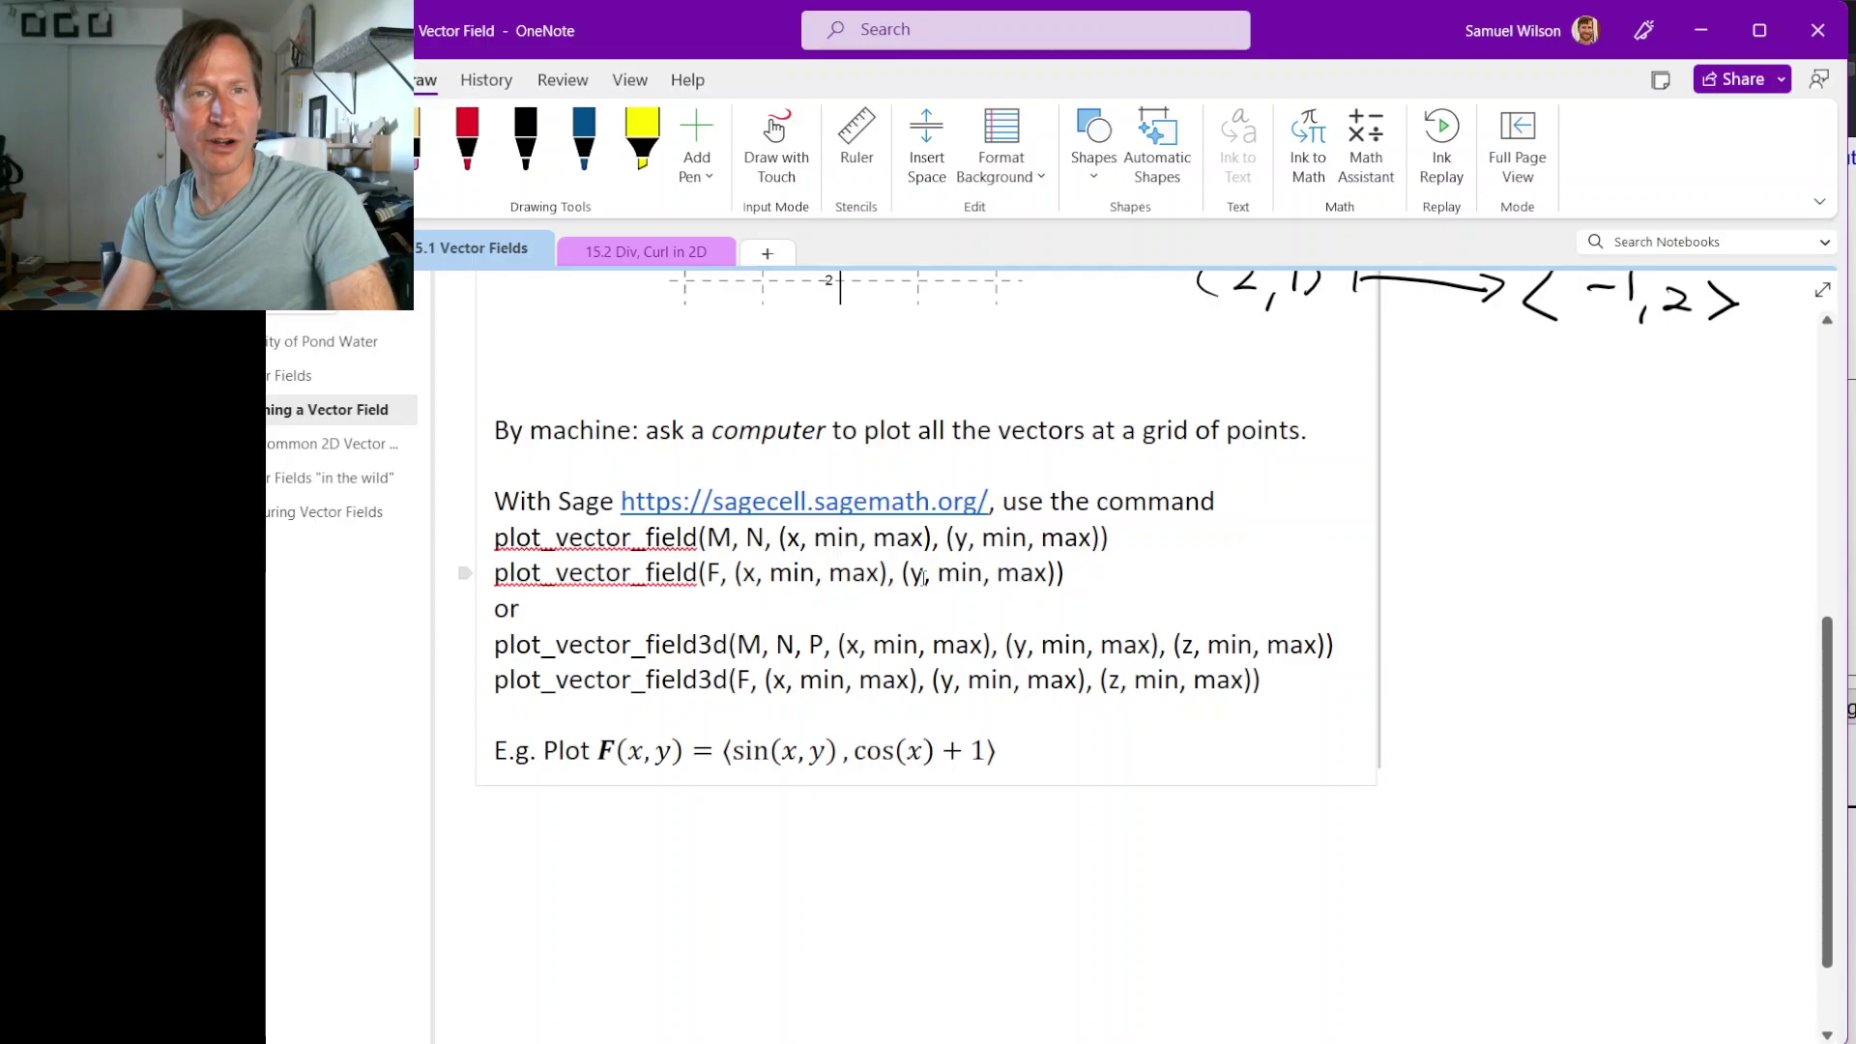
key("alt+Tab")
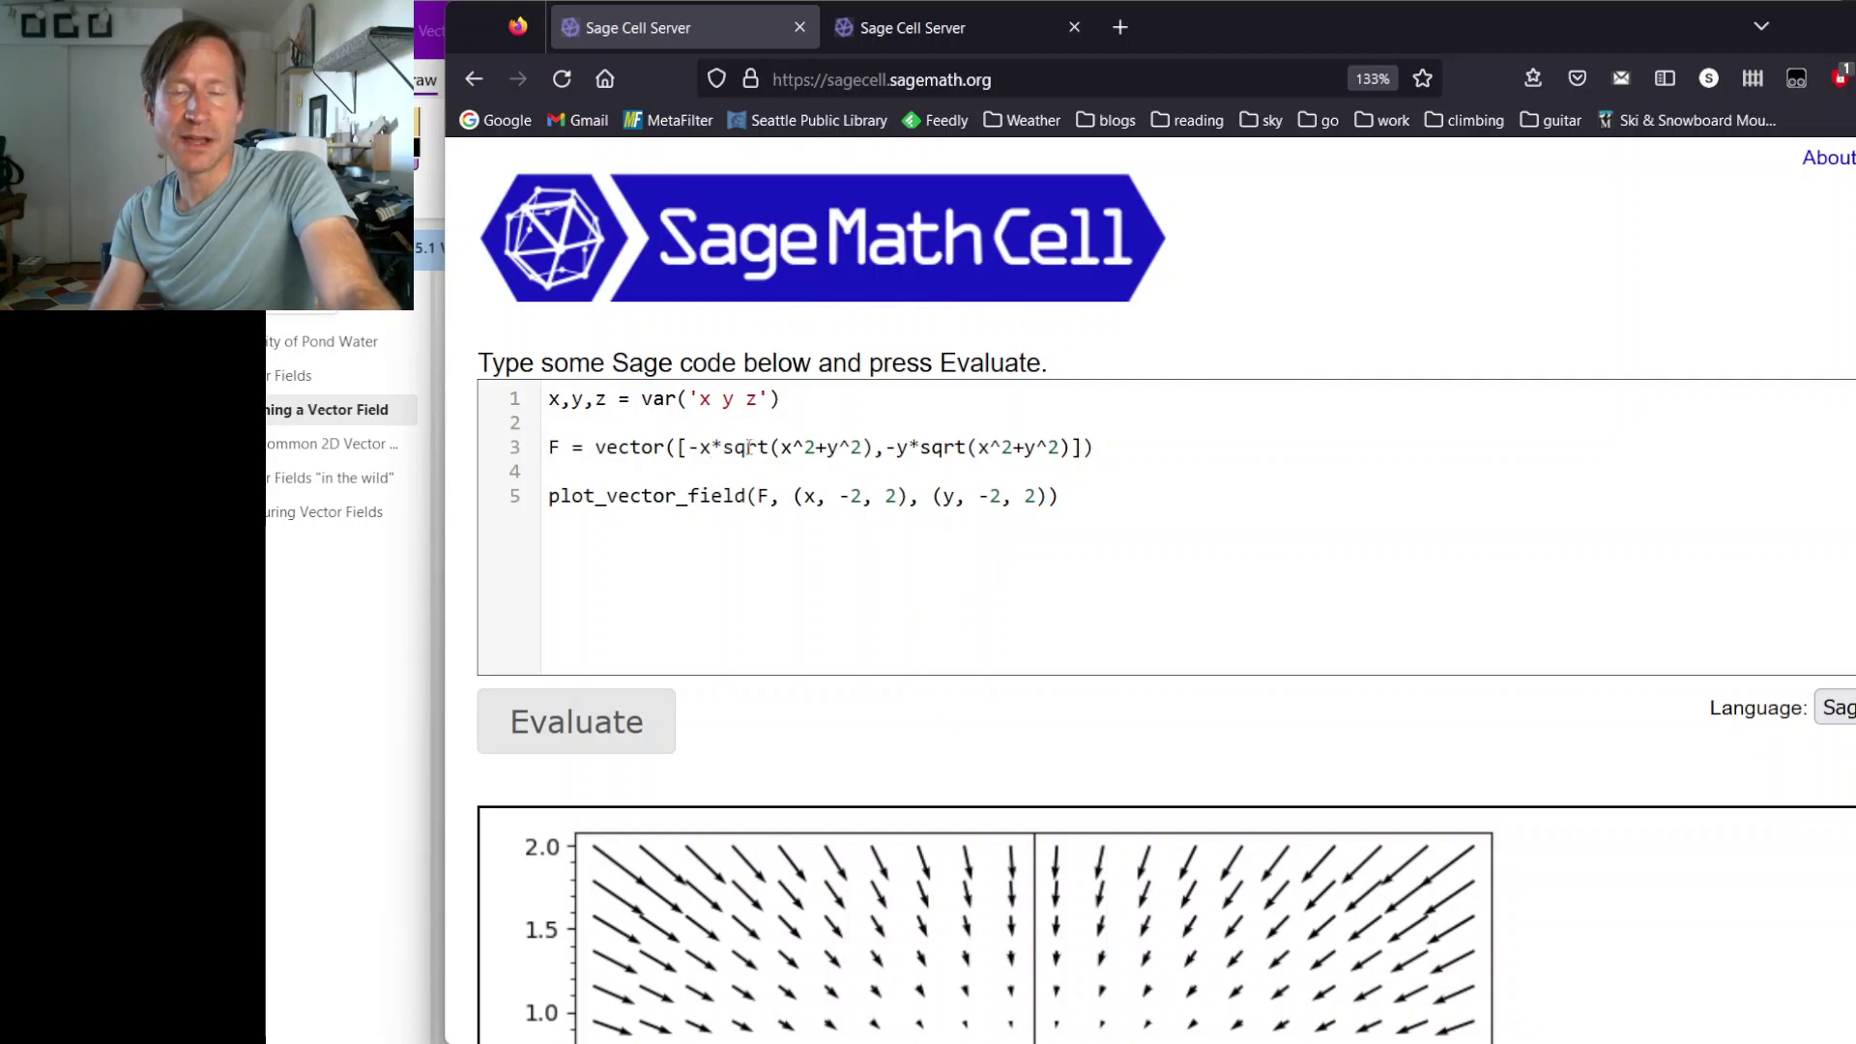
key("alt+Tab")
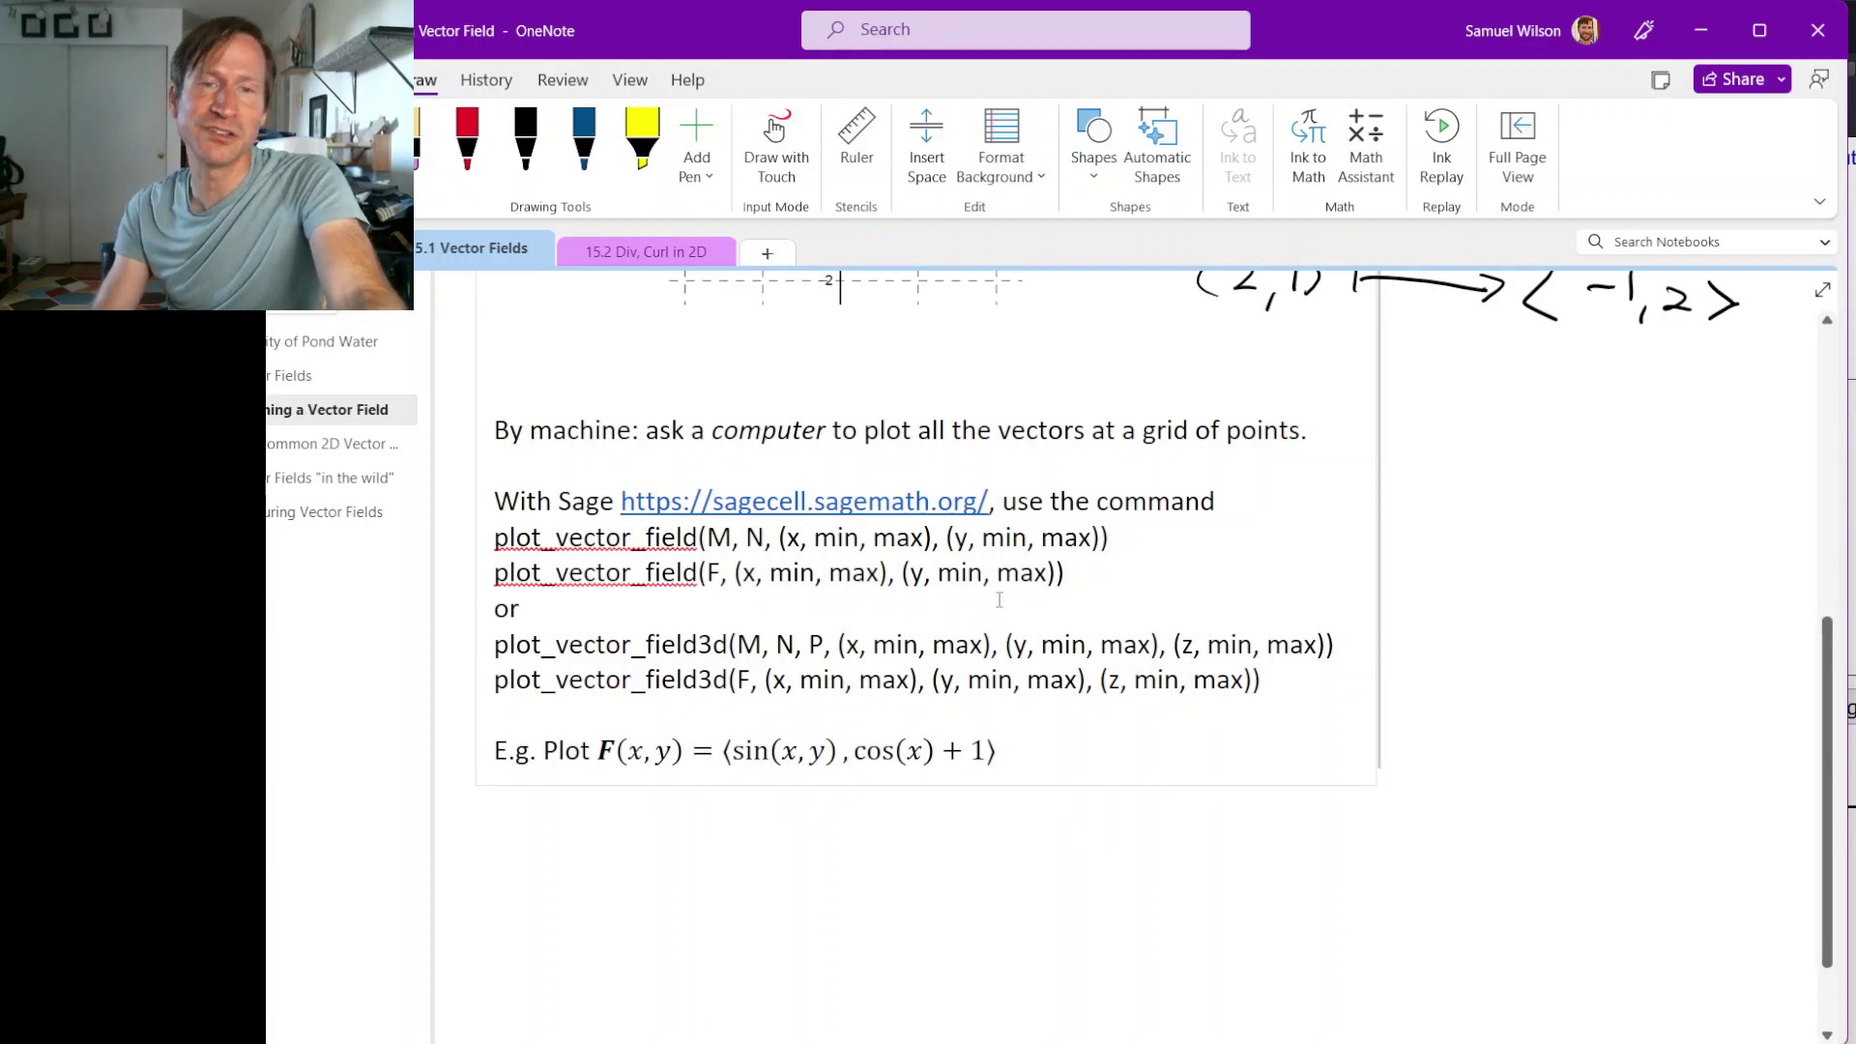
Wrap M, N in parentheses in the first command, giving plot_vector_field((M, N), …).
left_click_drag(494, 539, 699, 549)
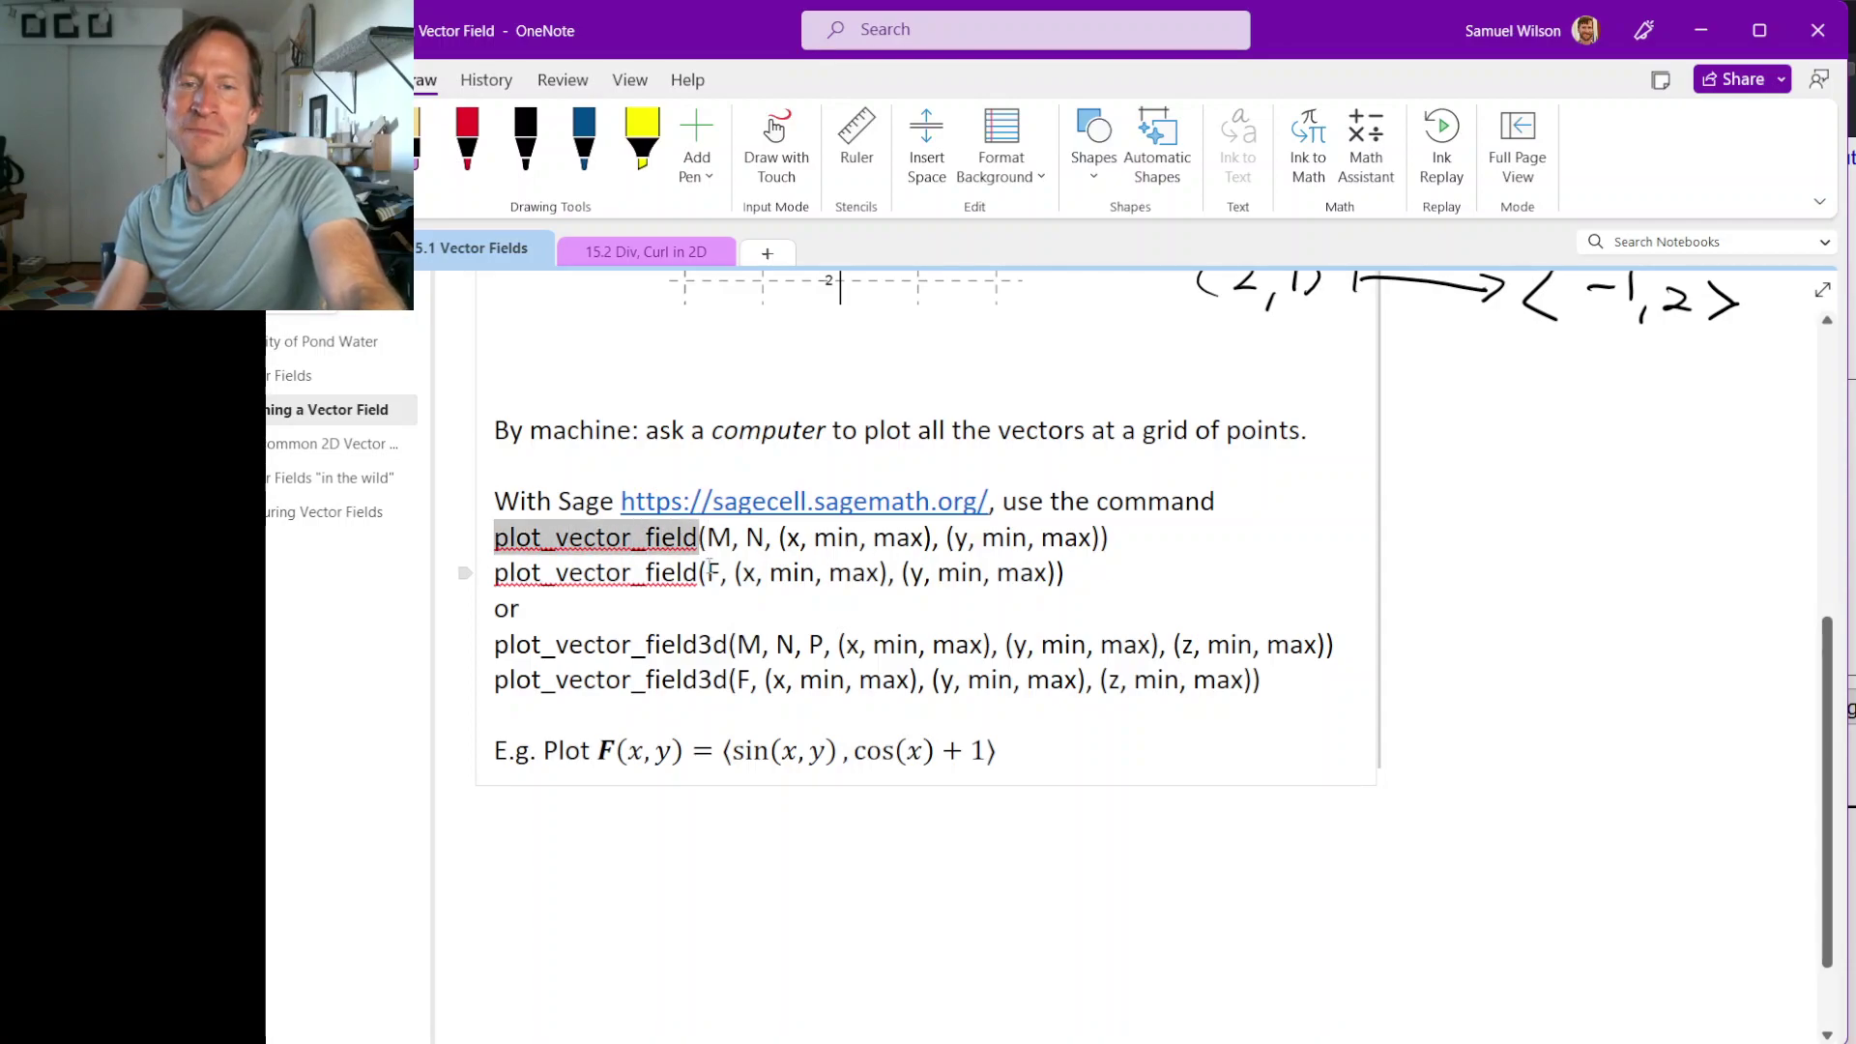
left_click(710, 553)
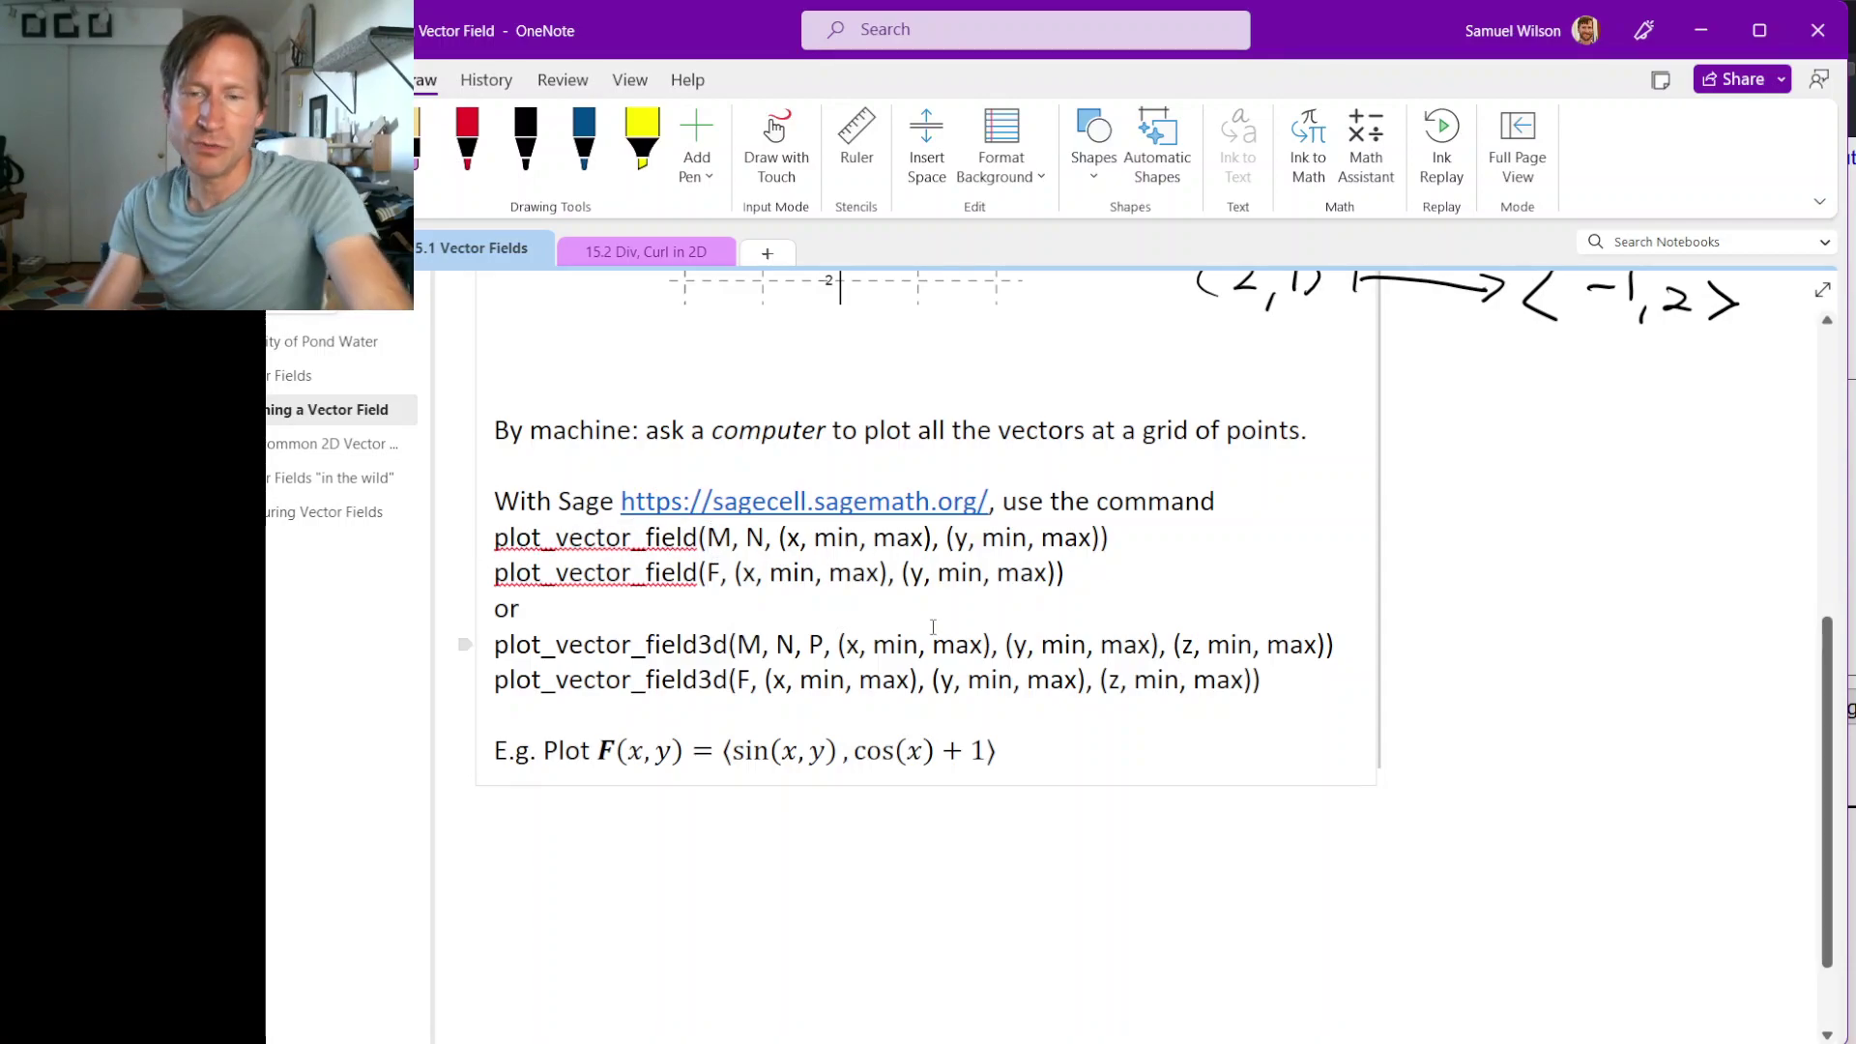
type("(")
key("Right")
key("Right")
key("Right")
key("Right")
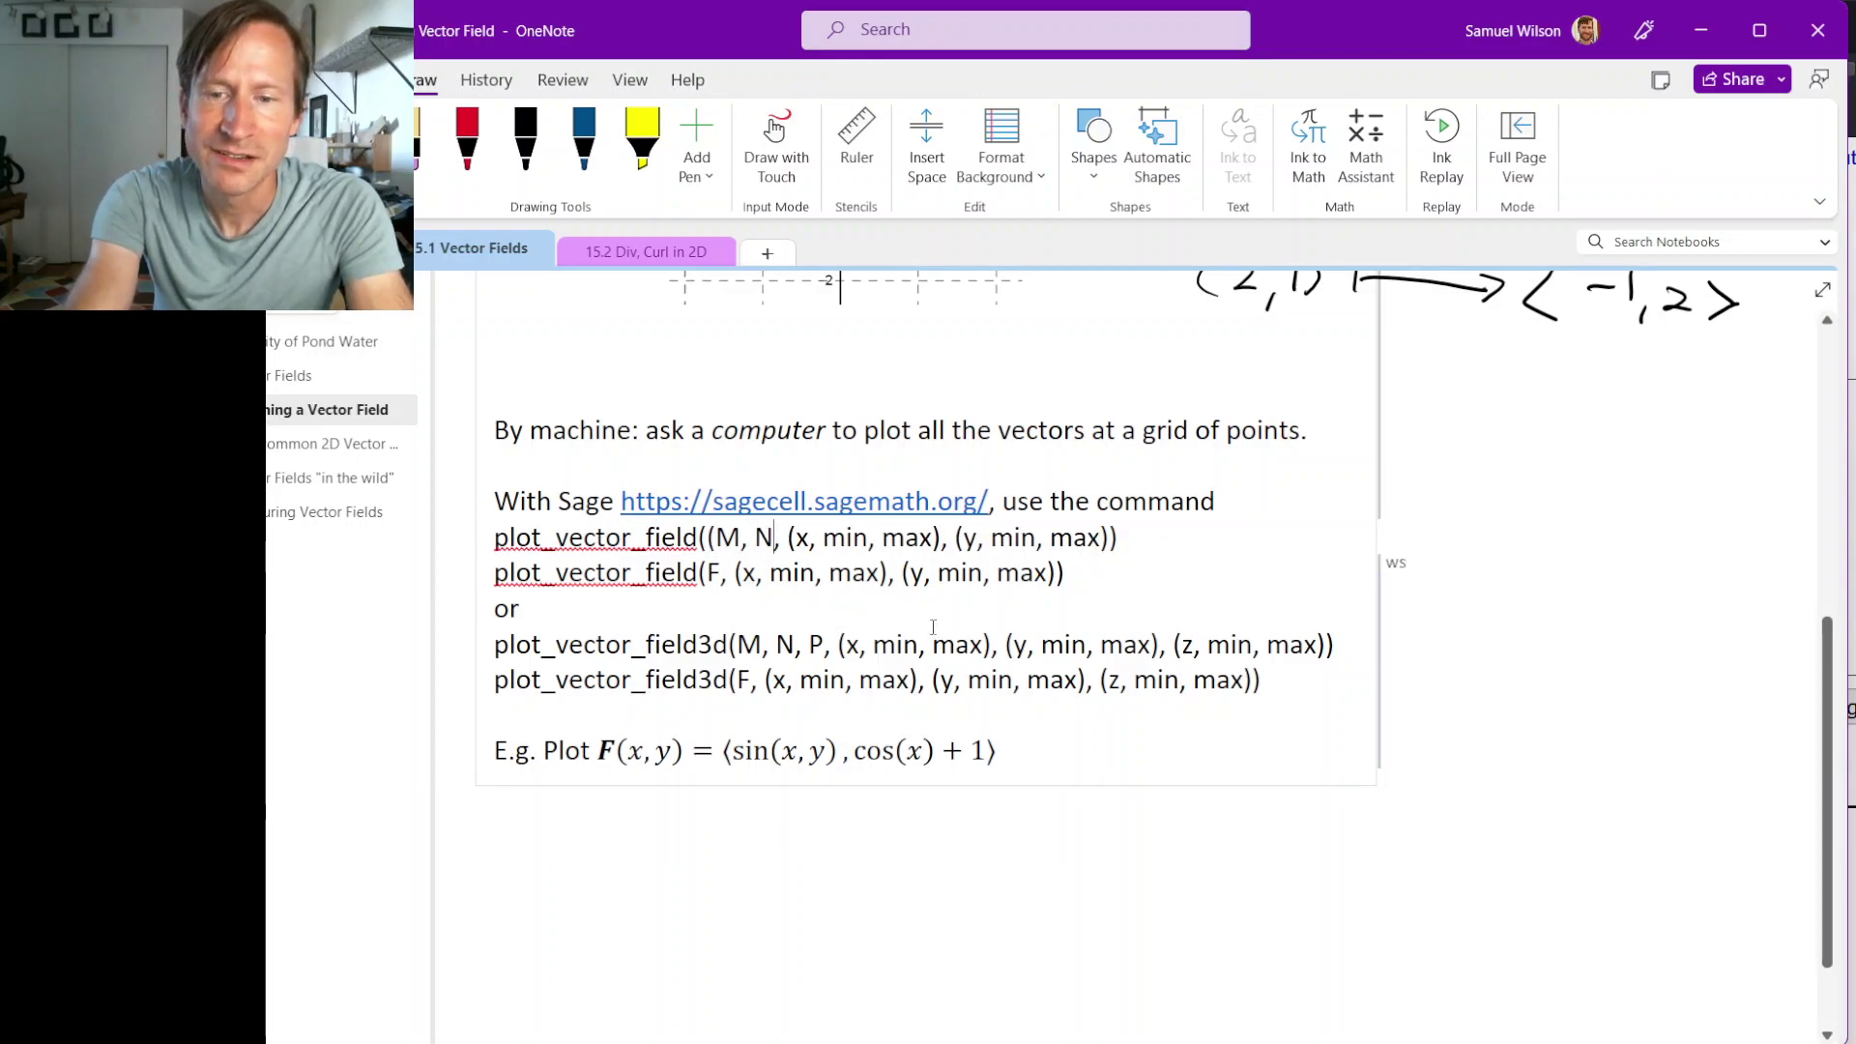
type(")")
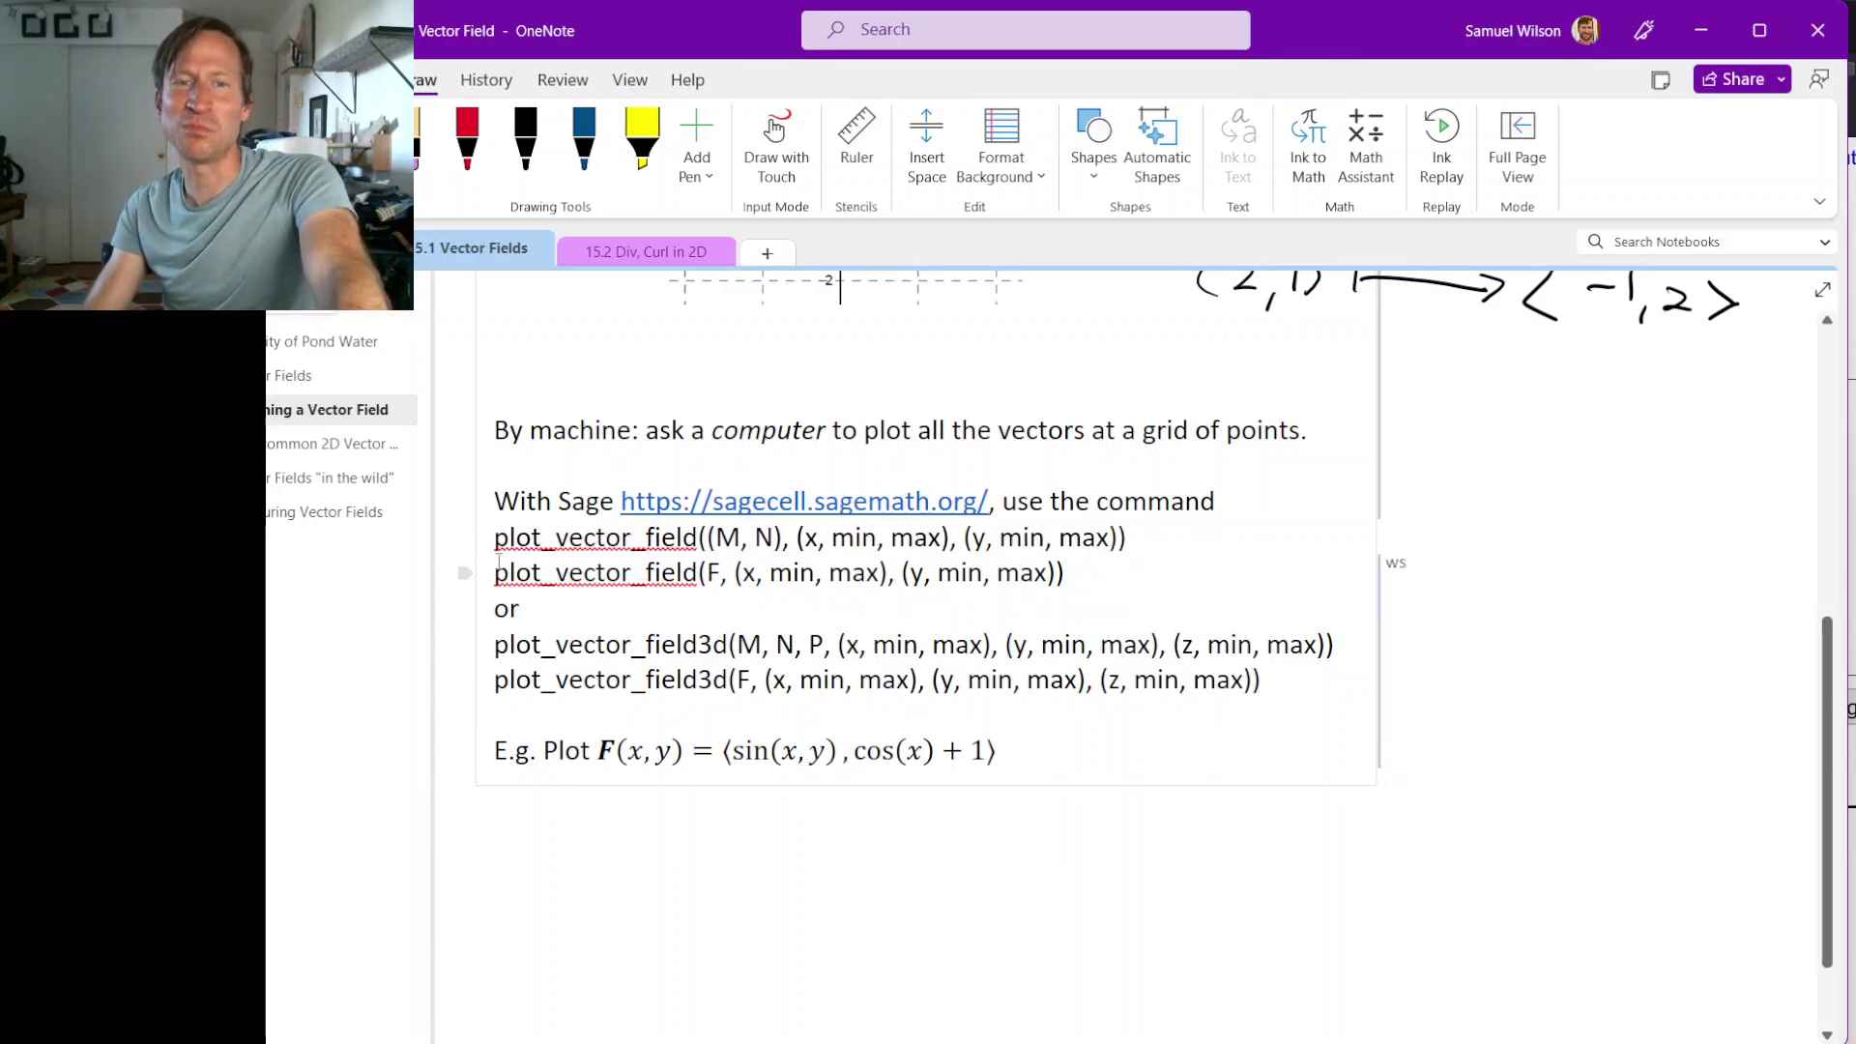
left_click_drag(715, 537, 780, 541)
left_click(777, 545)
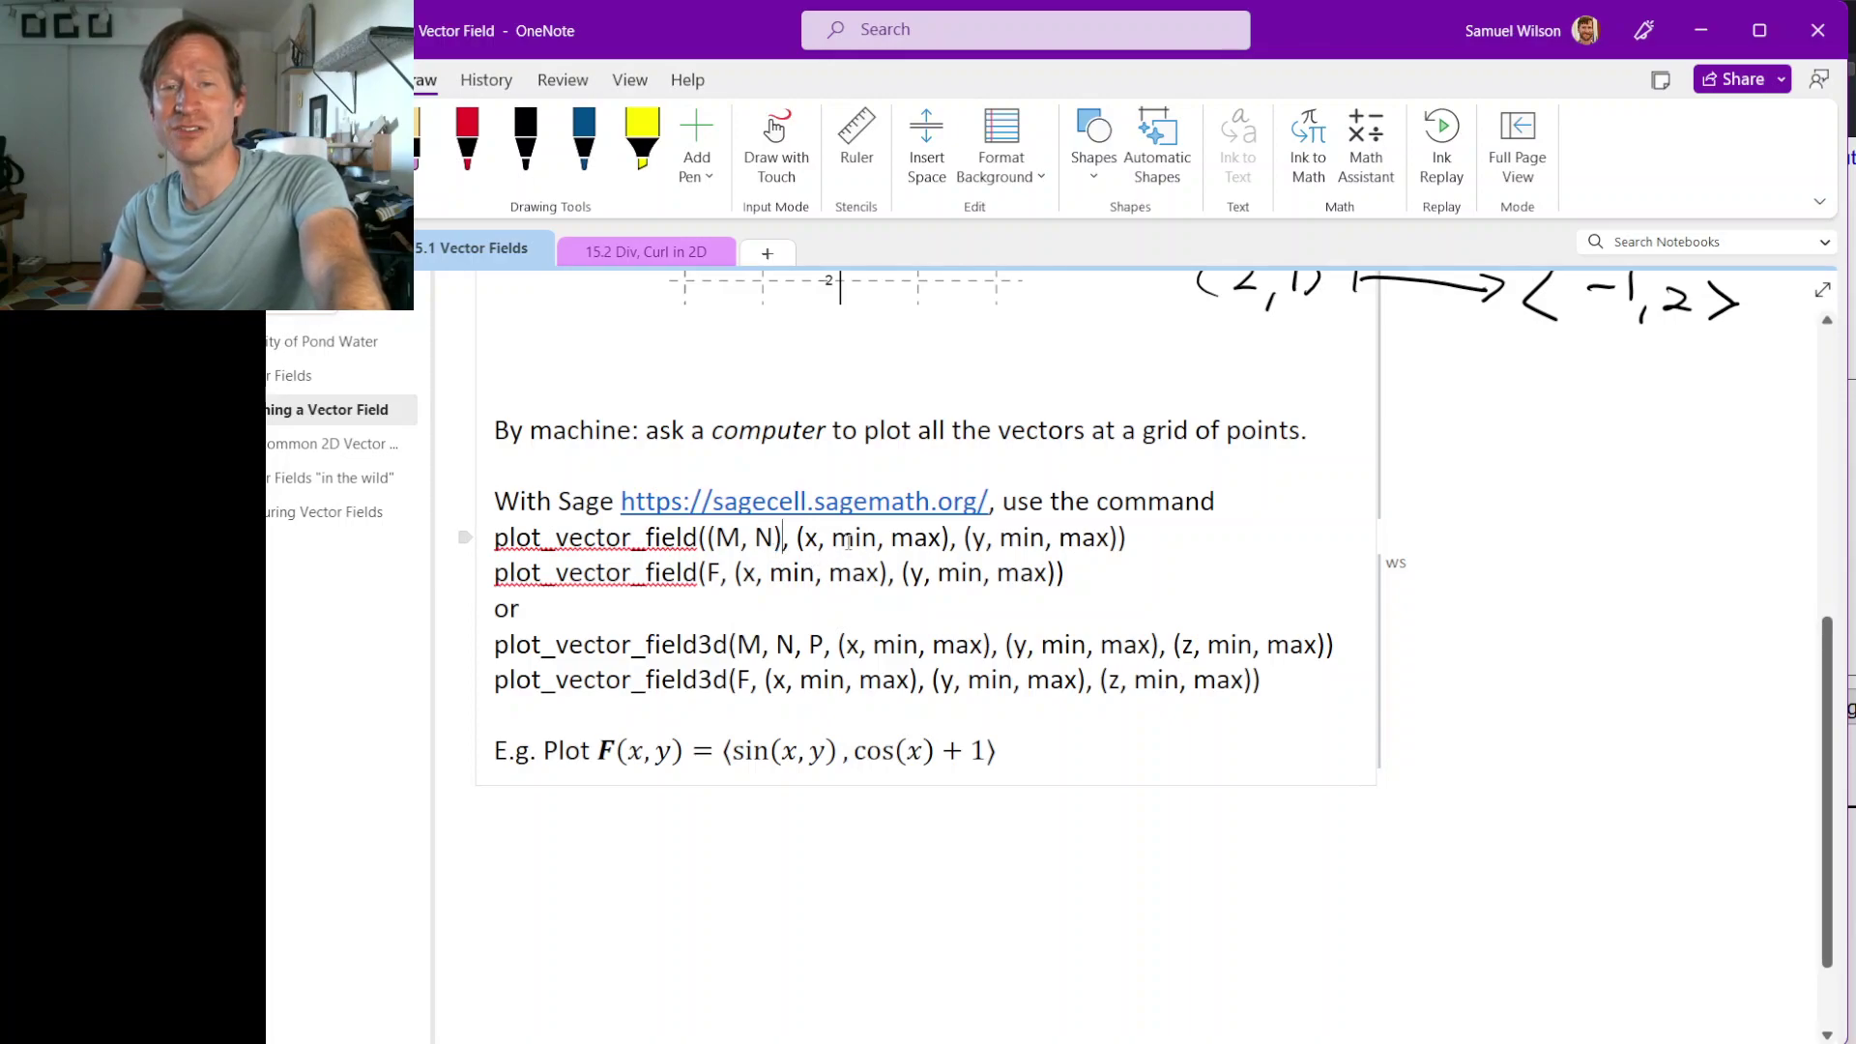
left_click_drag(796, 540, 953, 538)
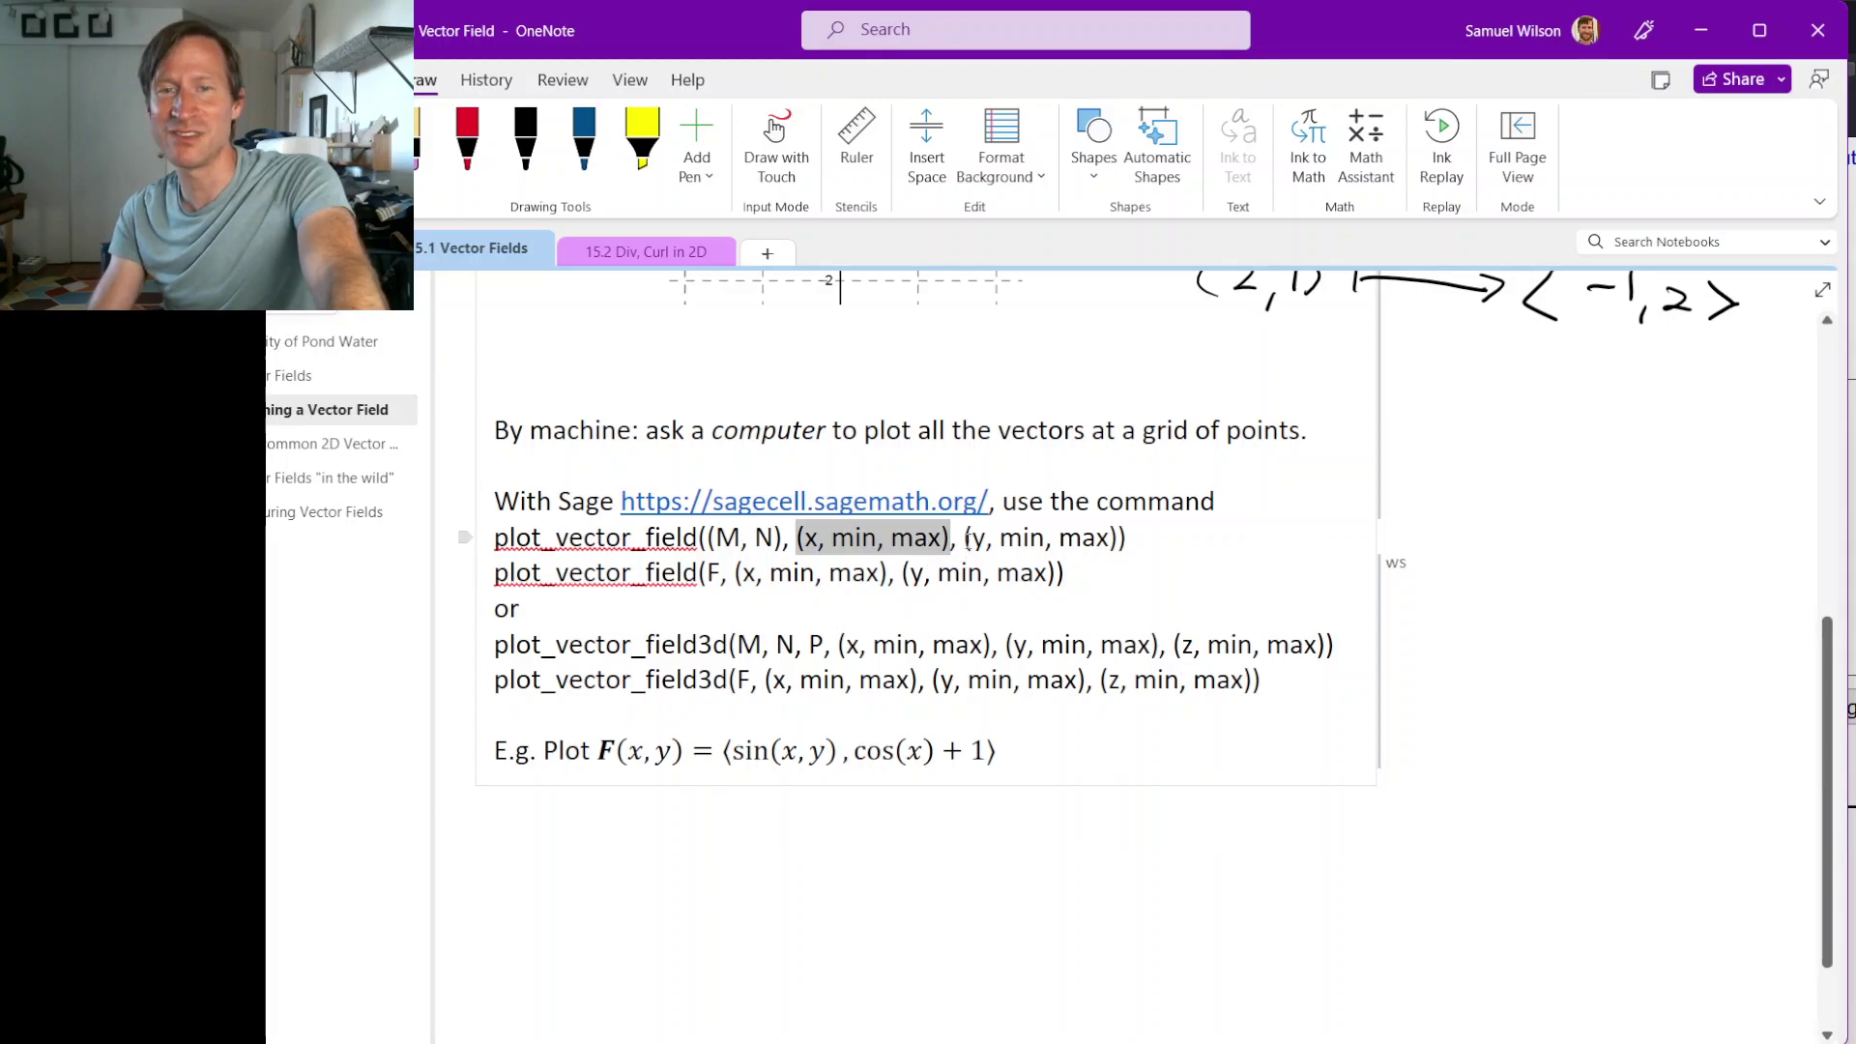
left_click(970, 540)
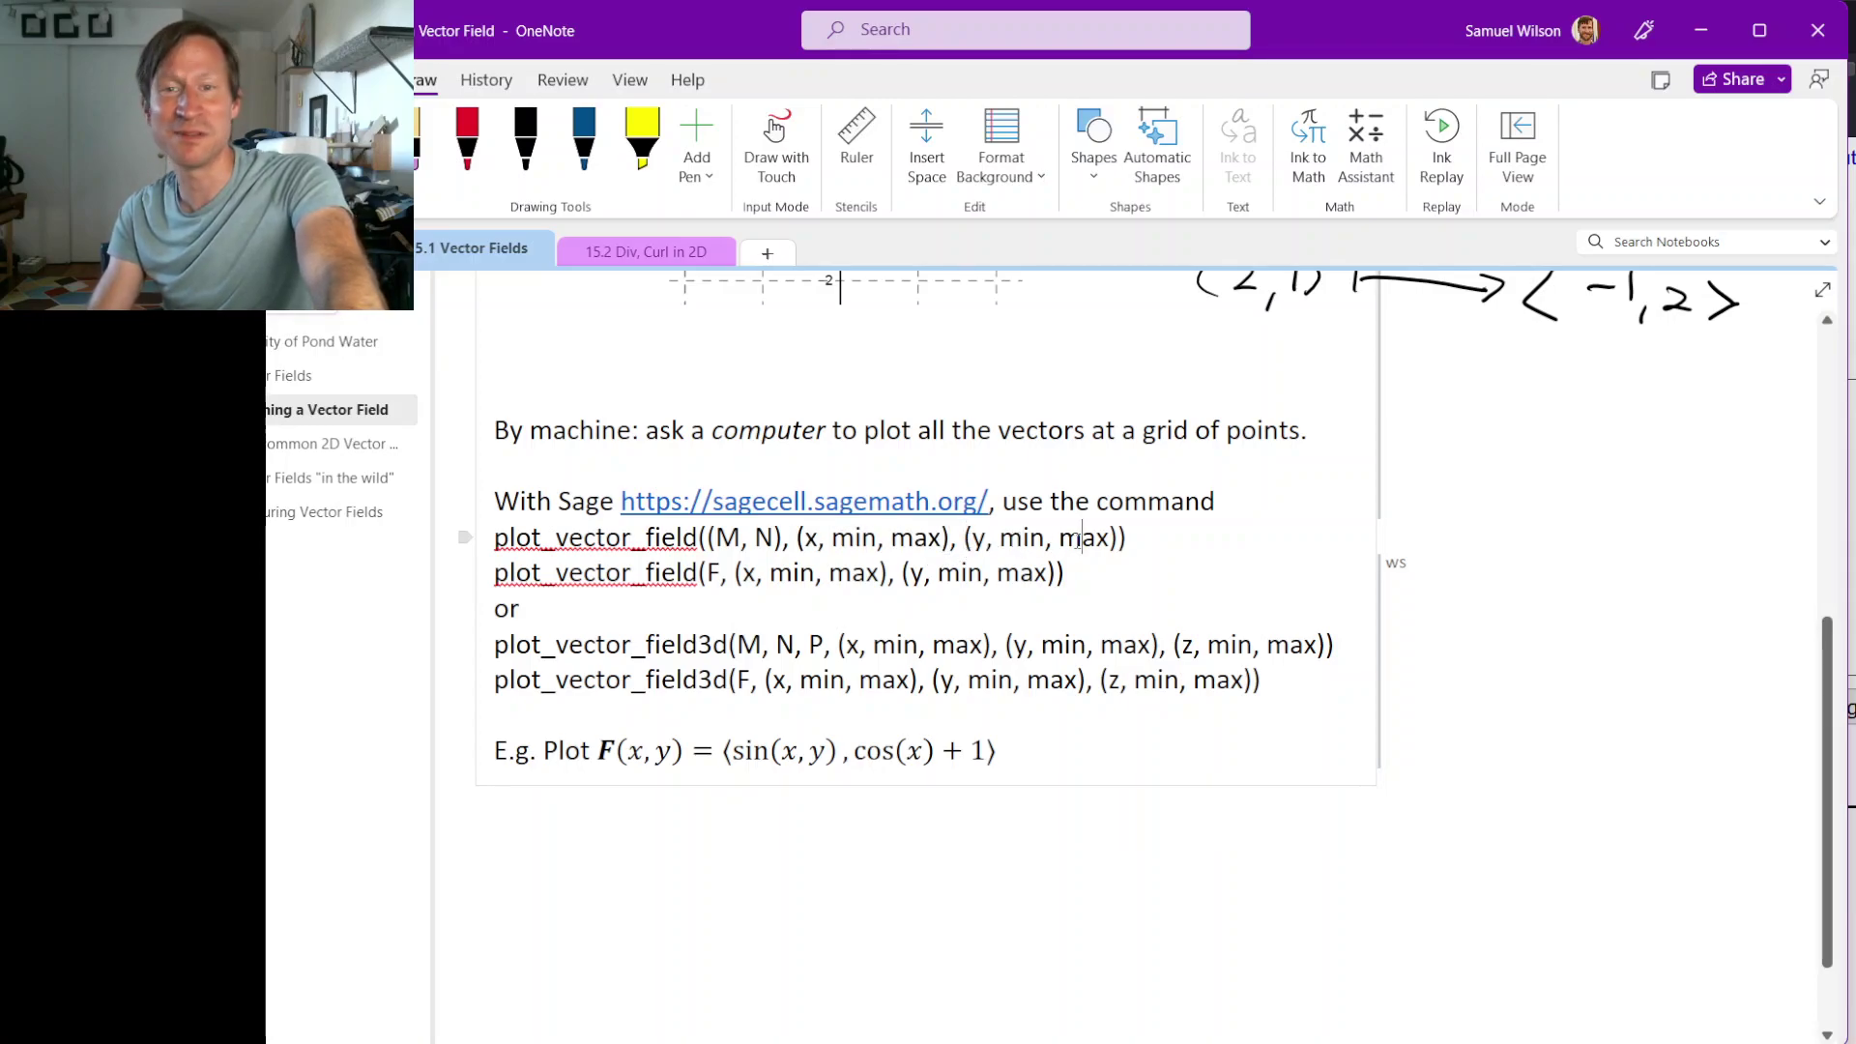